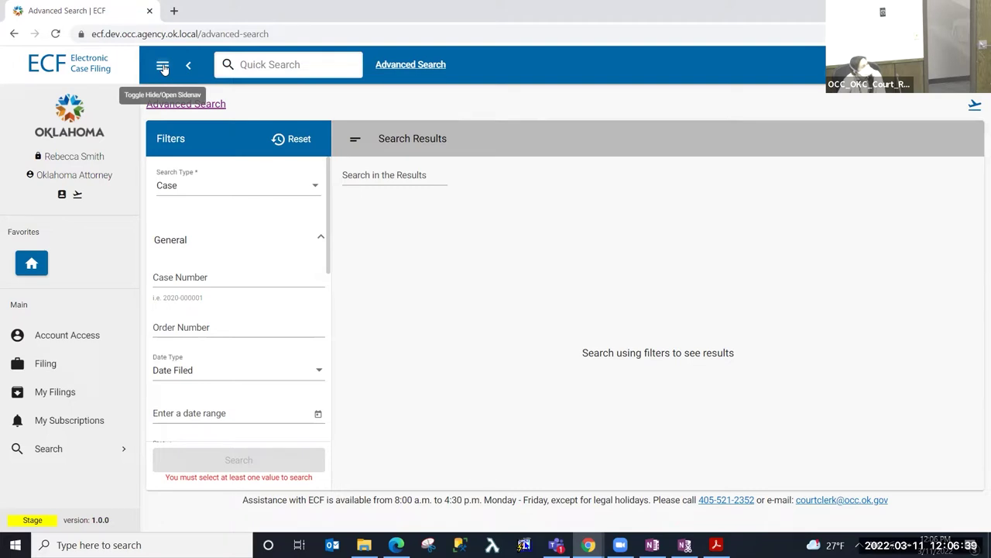
Collapse the main navigation sidebar so the Advanced Search page gets more width
left_click(162, 68)
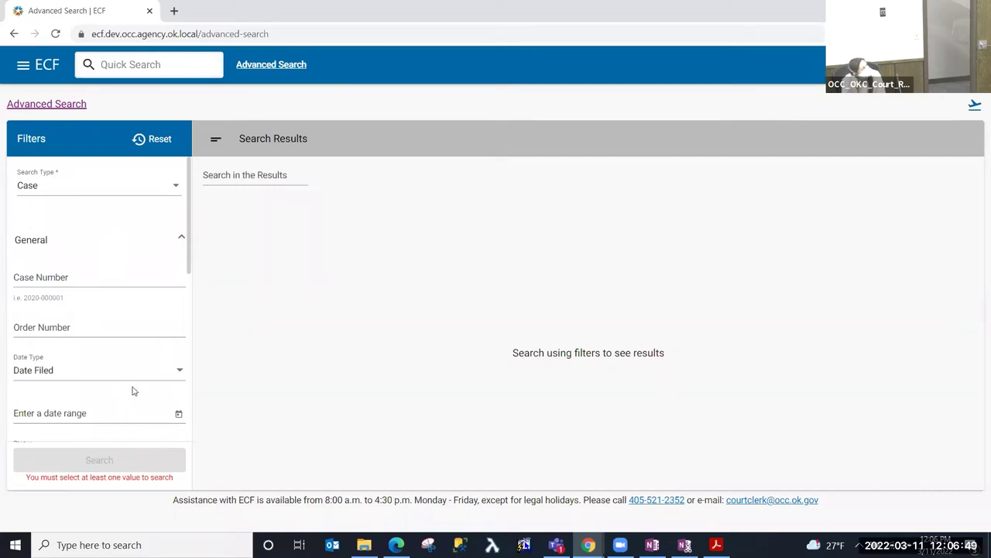
Hide the Filters panel, then show it again beside the Advanced Search results
left_click(216, 143)
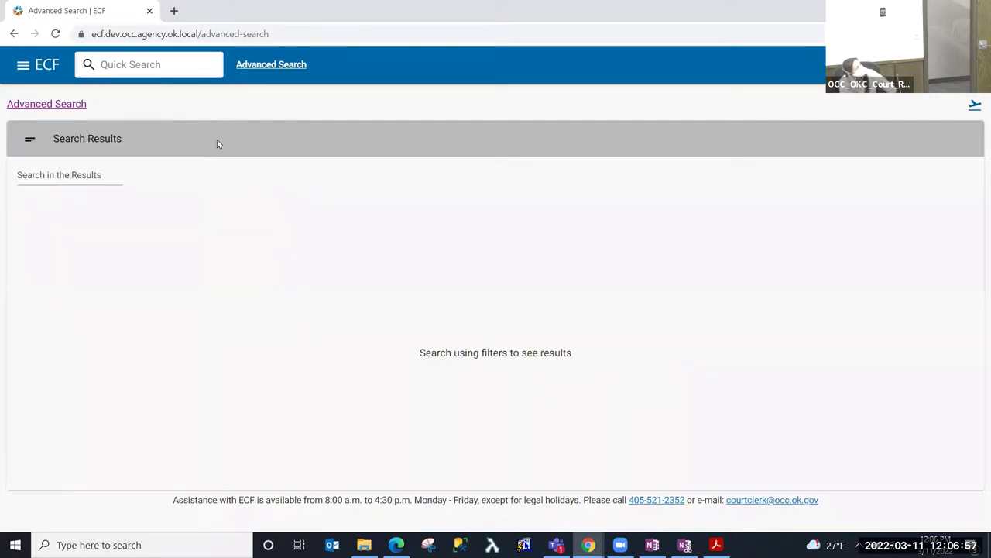
left_click(31, 142)
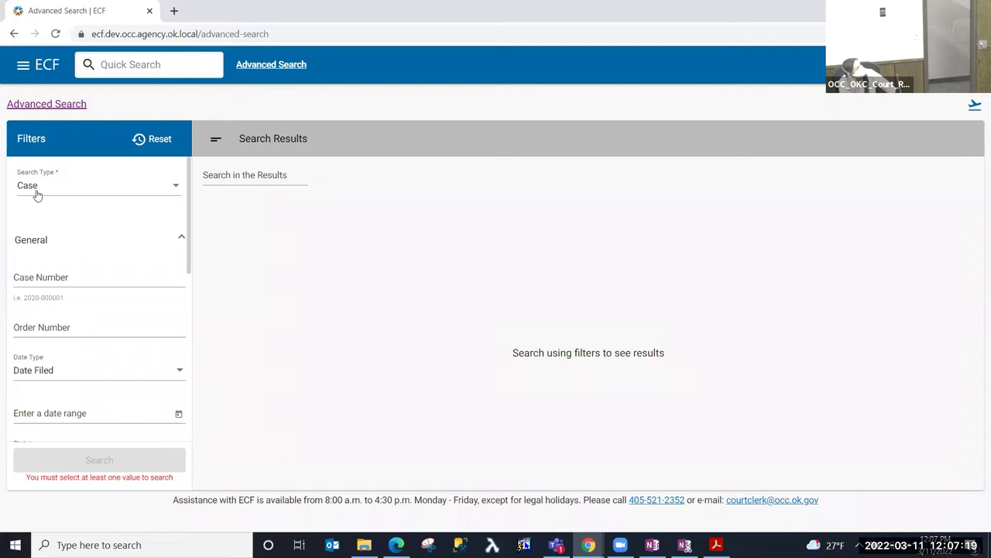
left_click(39, 190)
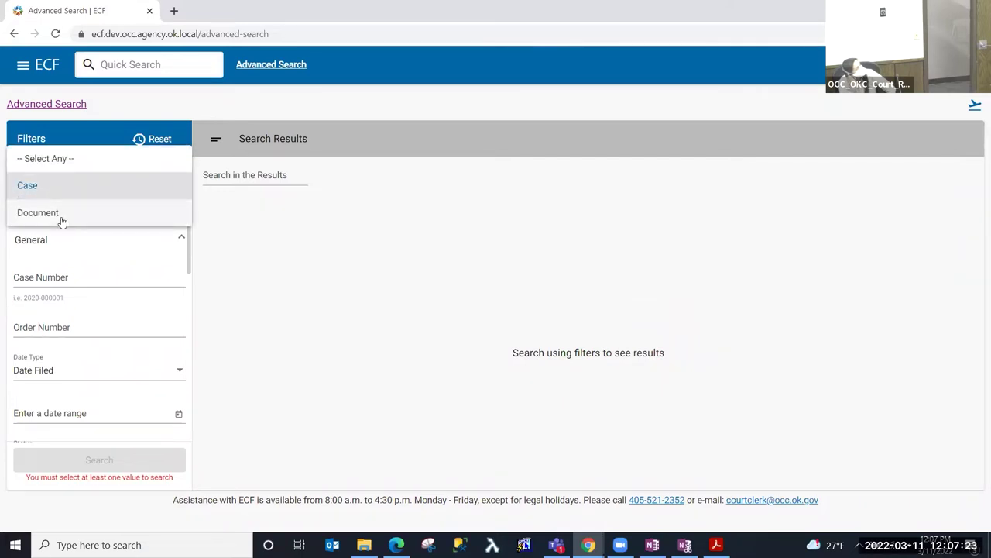
left_click(33, 186)
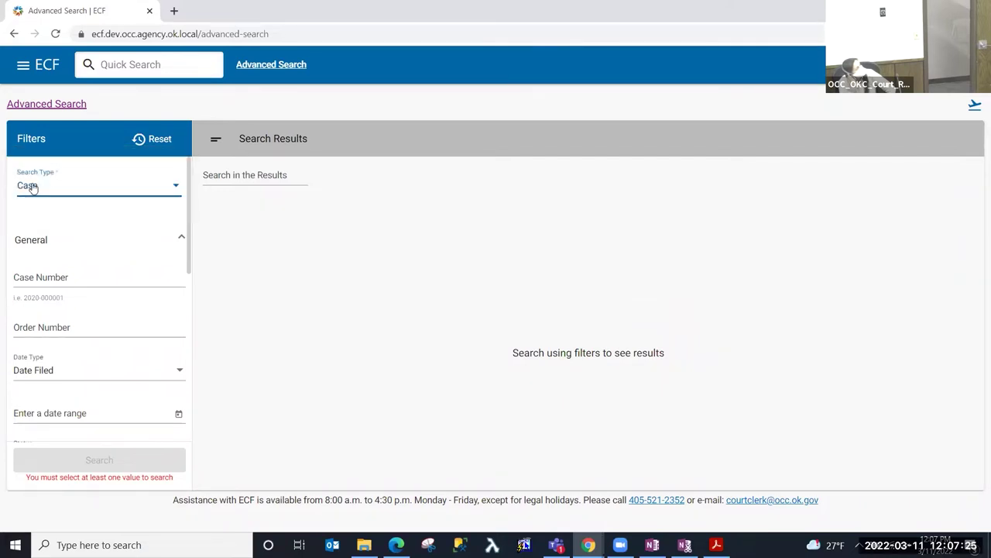
scroll(37, 228, "down", 1)
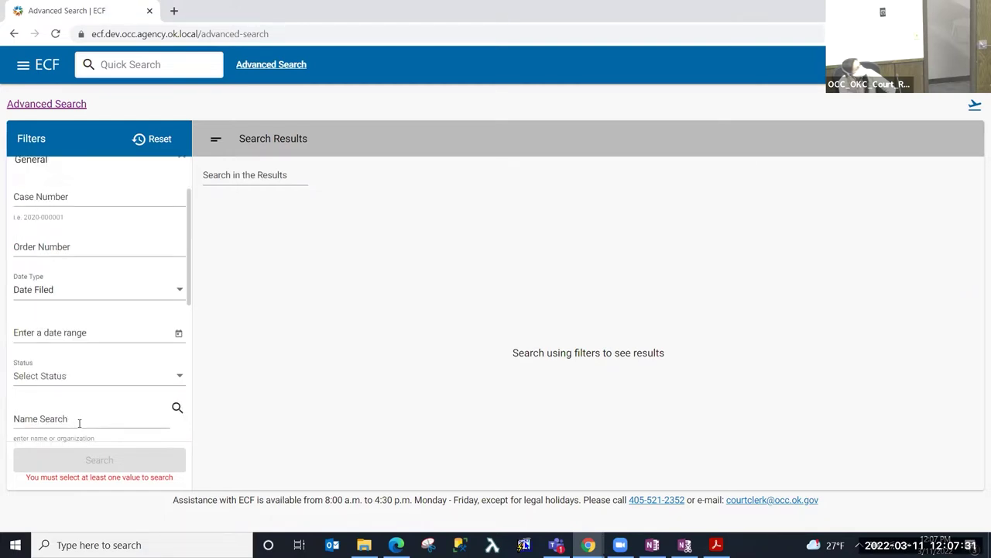
scroll(81, 307, "up", 1)
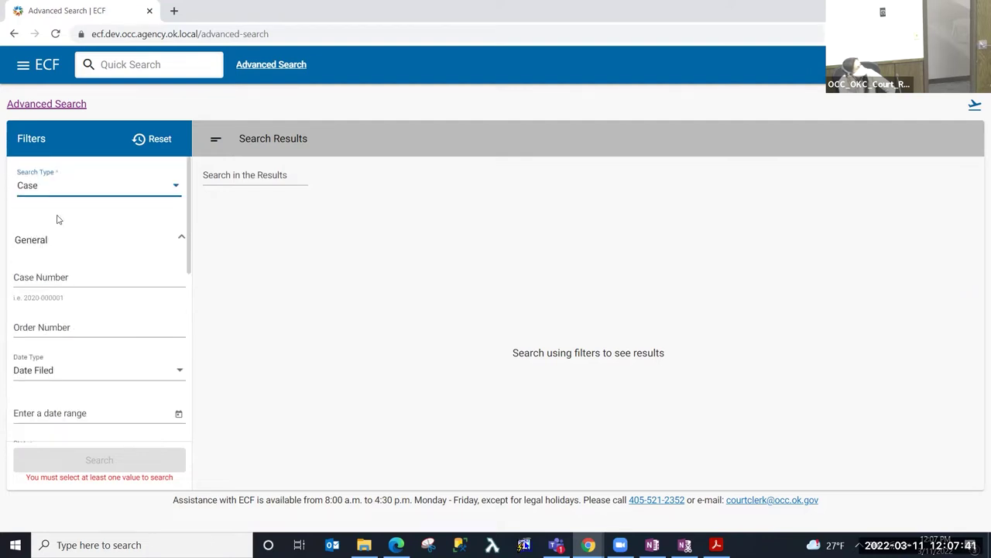
scroll(101, 406, "down", 1)
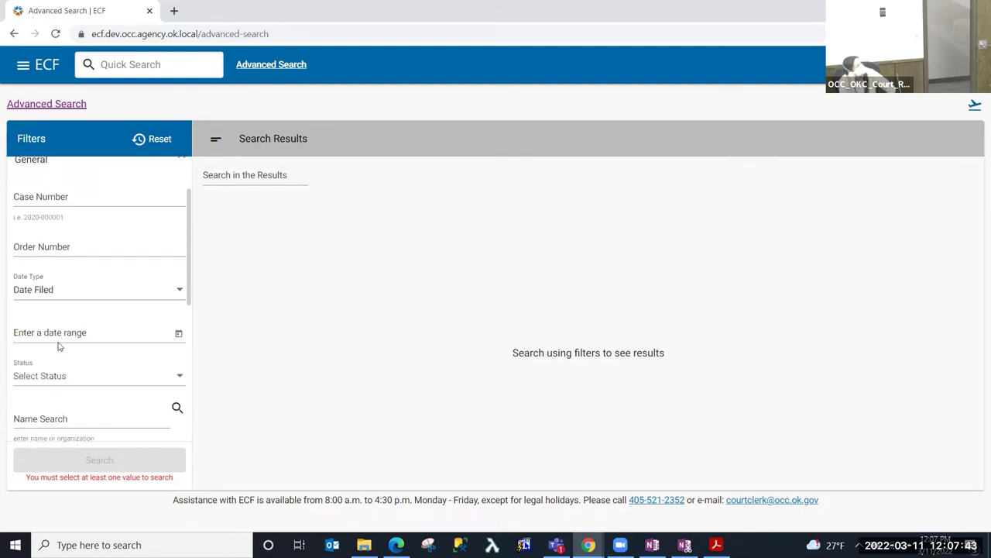
scroll(79, 335, "down", 1)
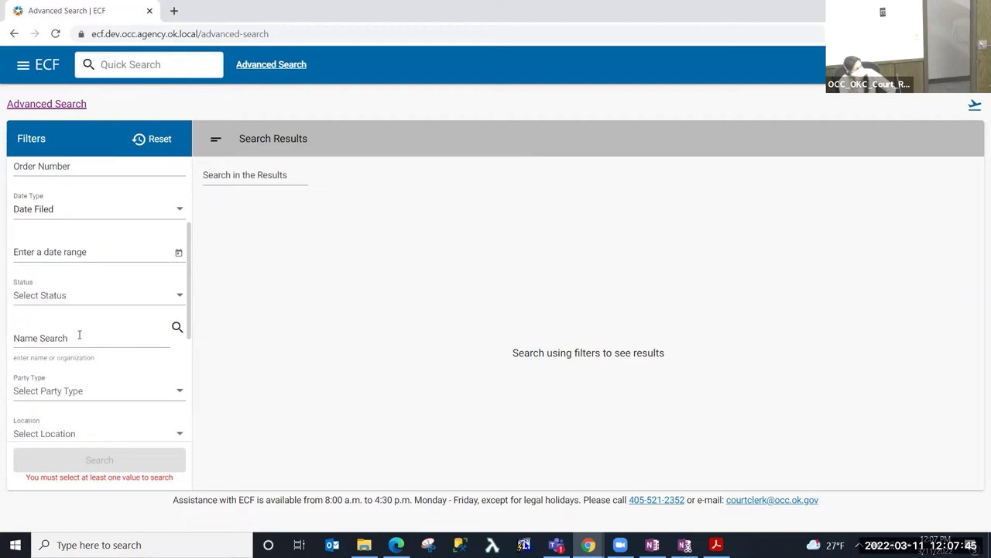
left_click(46, 306)
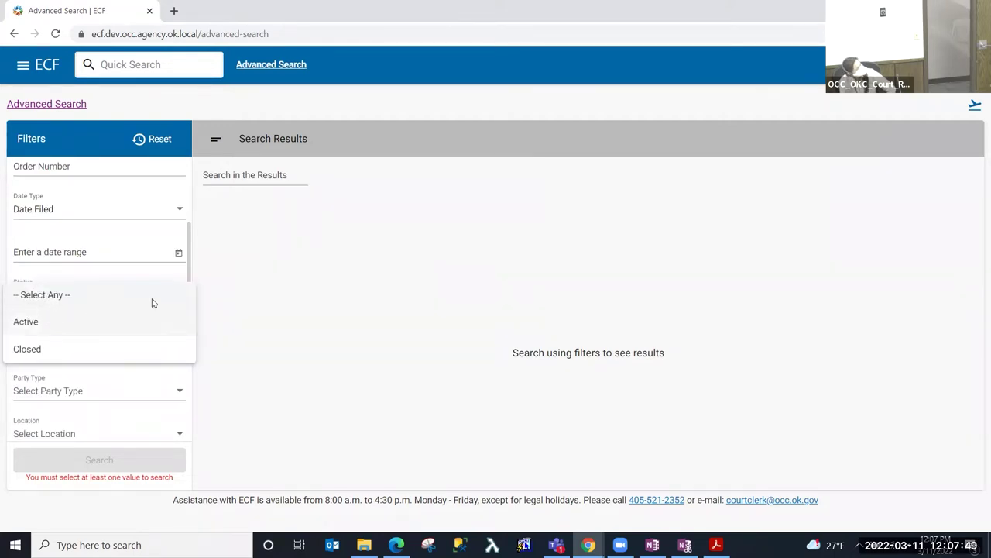
left_click(420, 323)
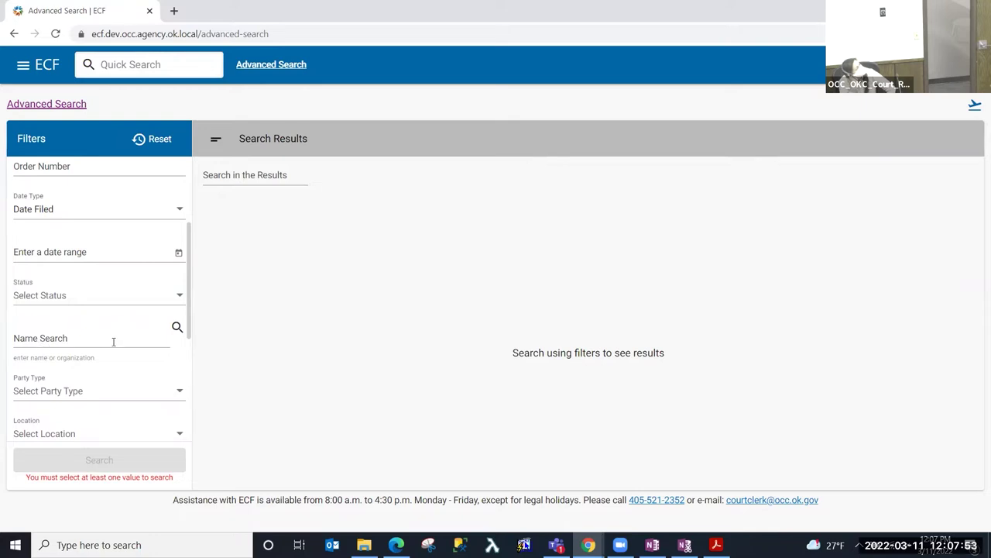
scroll(113, 341, "down", 1)
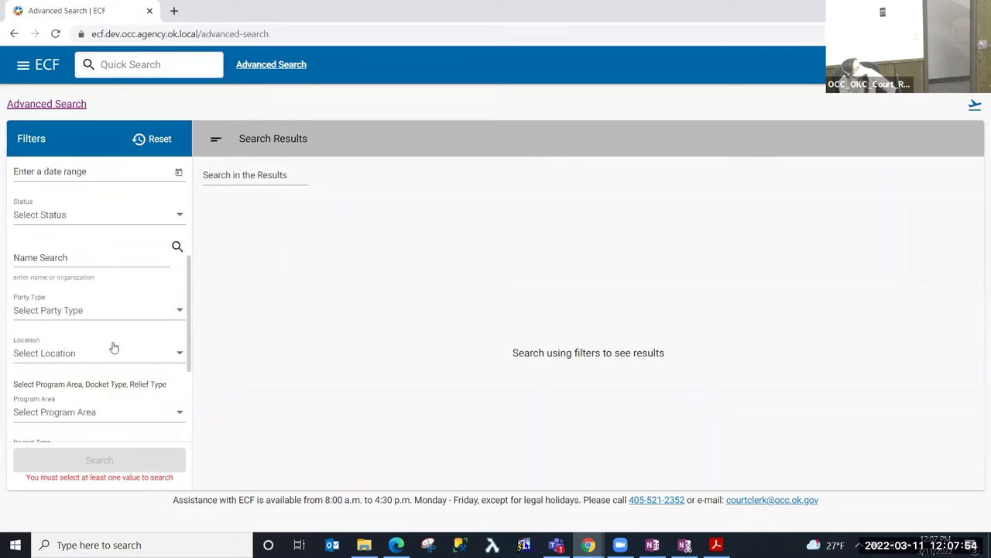
left_click(76, 310)
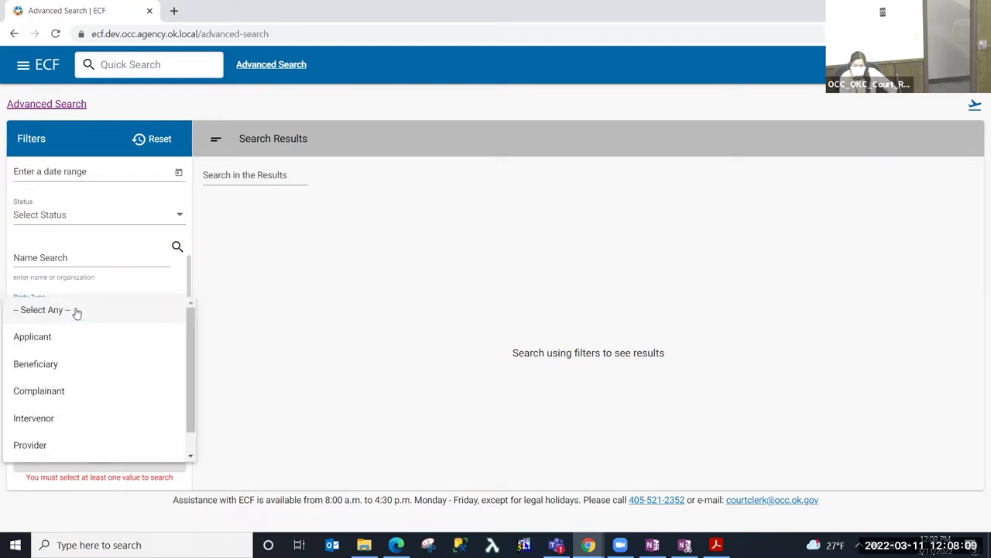
left_click(285, 316)
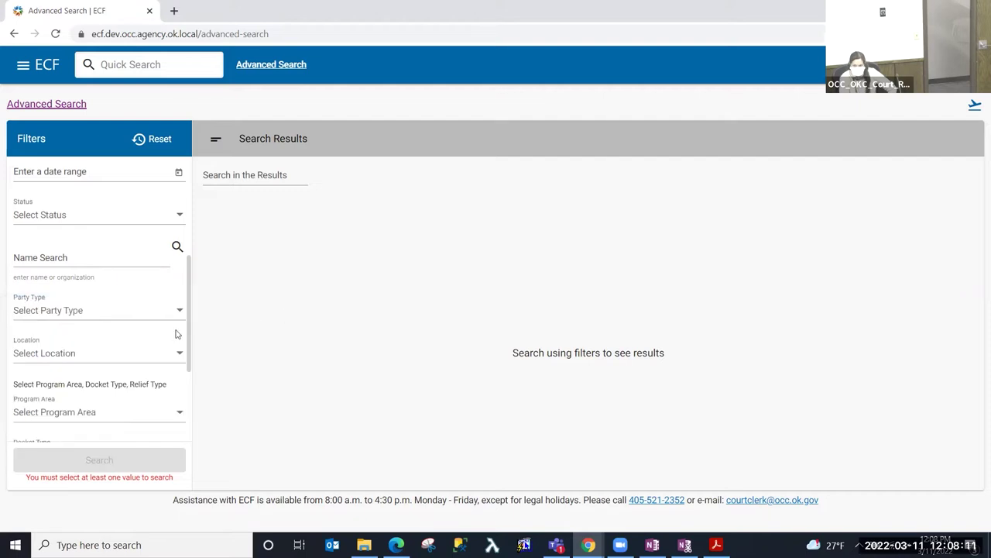
scroll(176, 334, "down", 2)
scroll(46, 229, "up", 1)
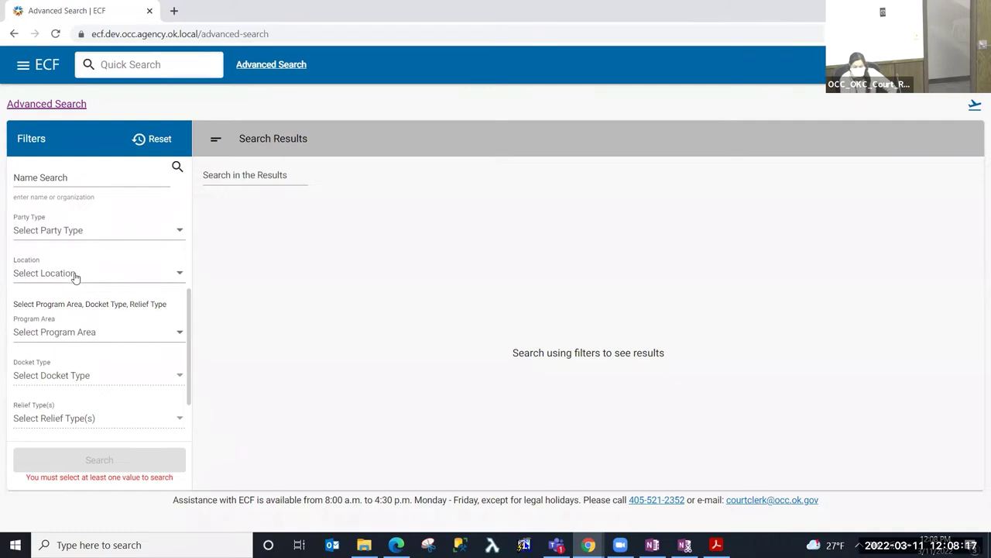
scroll(128, 303, "down", 1)
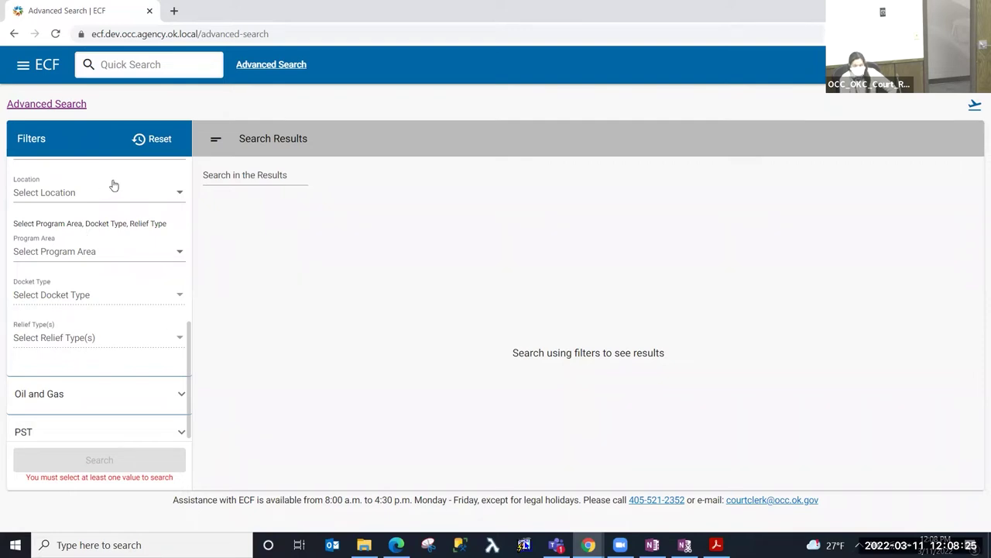
scroll(114, 200, "down", 1)
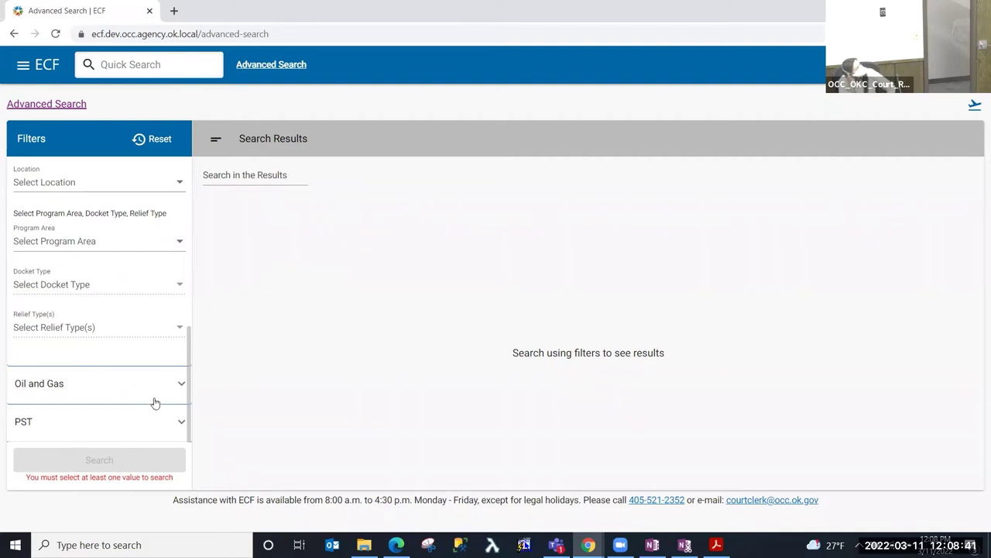
scroll(152, 396, "up", 8)
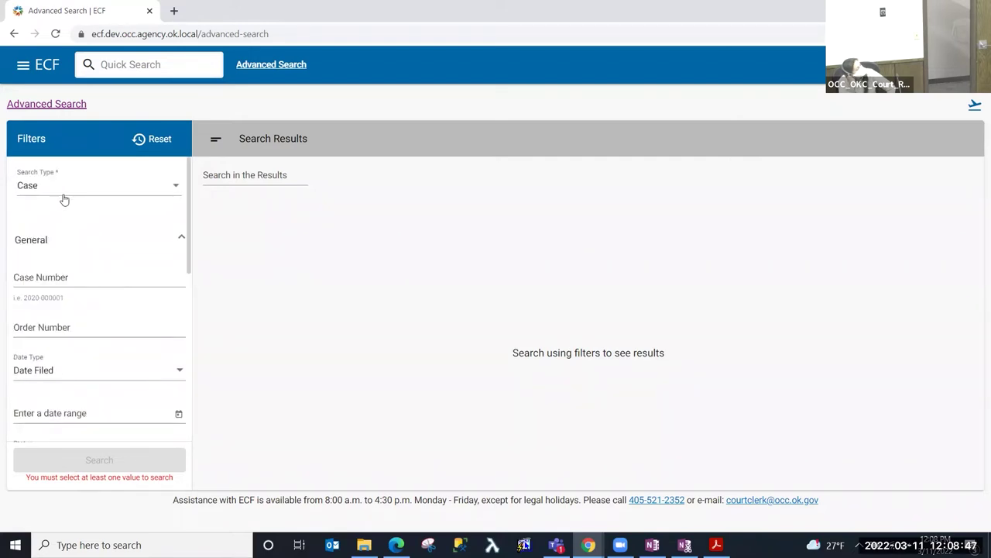
Filter by Program Area Public Utility, Docket Type Public Utility Docket (PUD) and Utility Type Electric
left_click(54, 274)
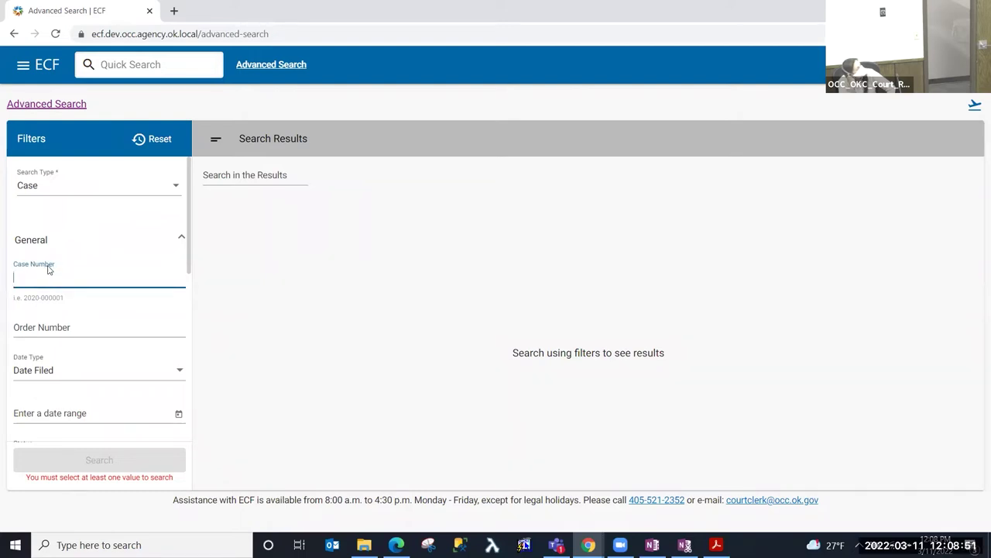
scroll(55, 333, "down", 2)
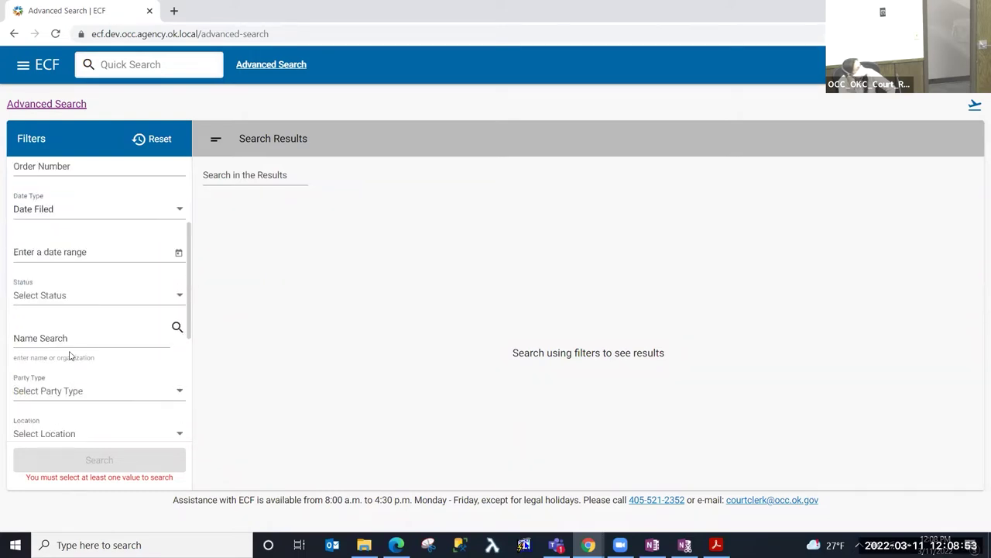
scroll(74, 350, "down", 2)
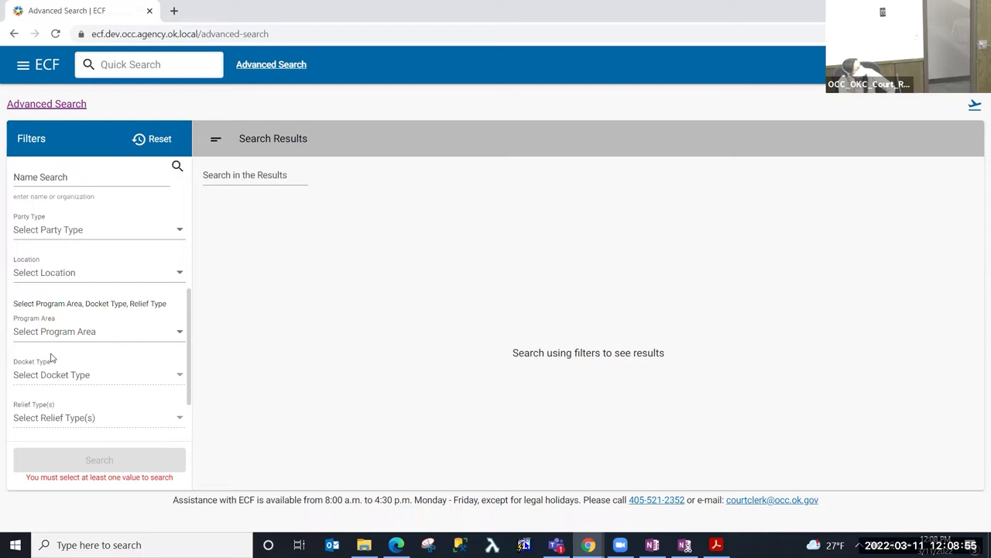
left_click(76, 339)
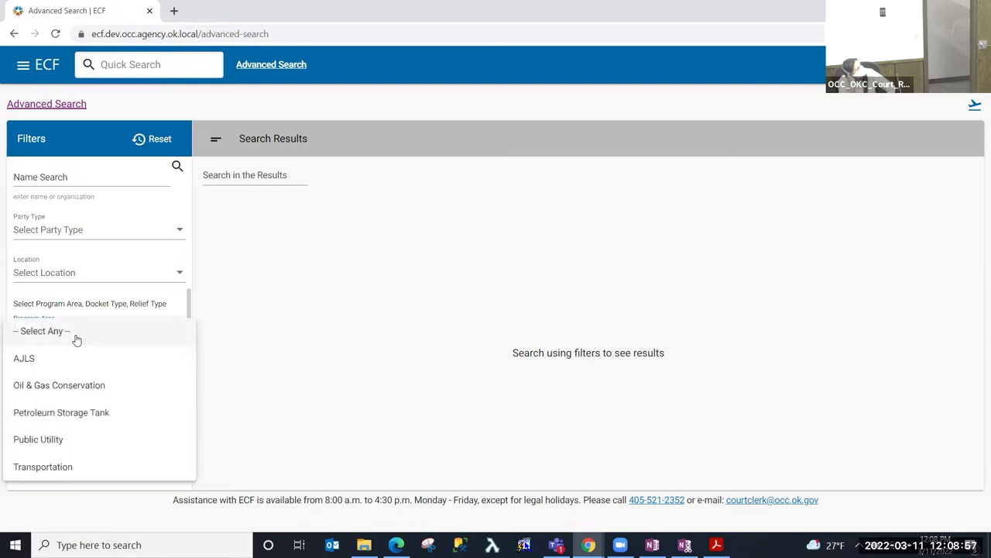
left_click(37, 441)
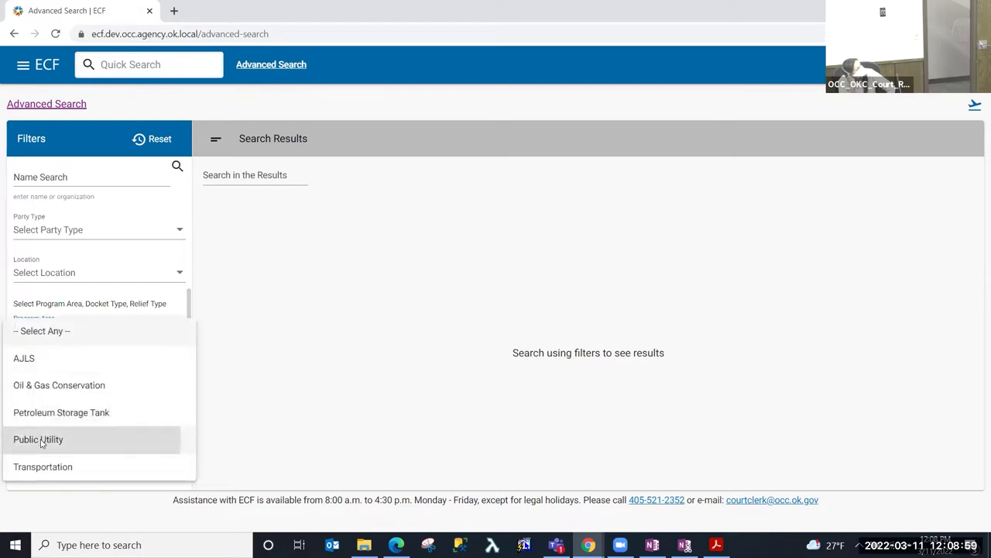
scroll(57, 432, "down", 1)
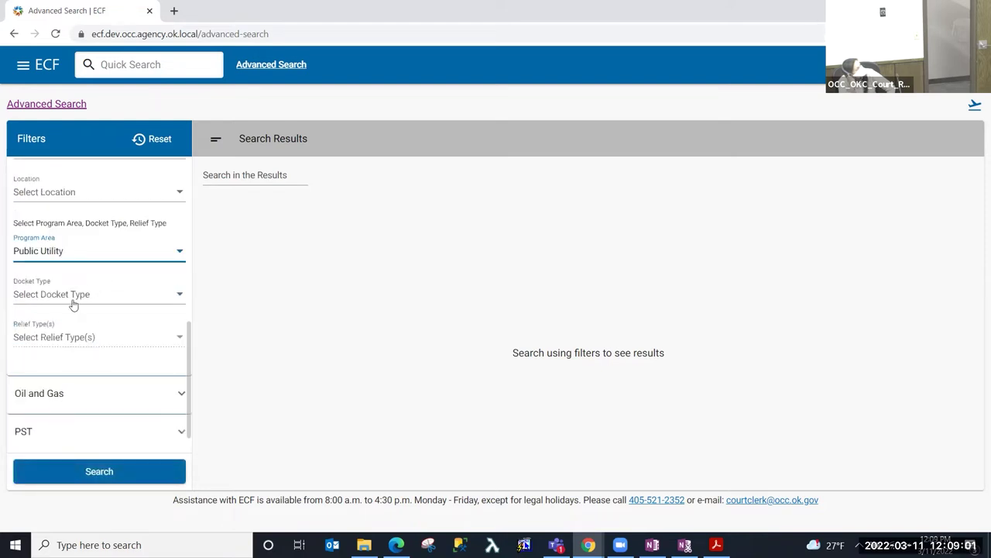
left_click(73, 303)
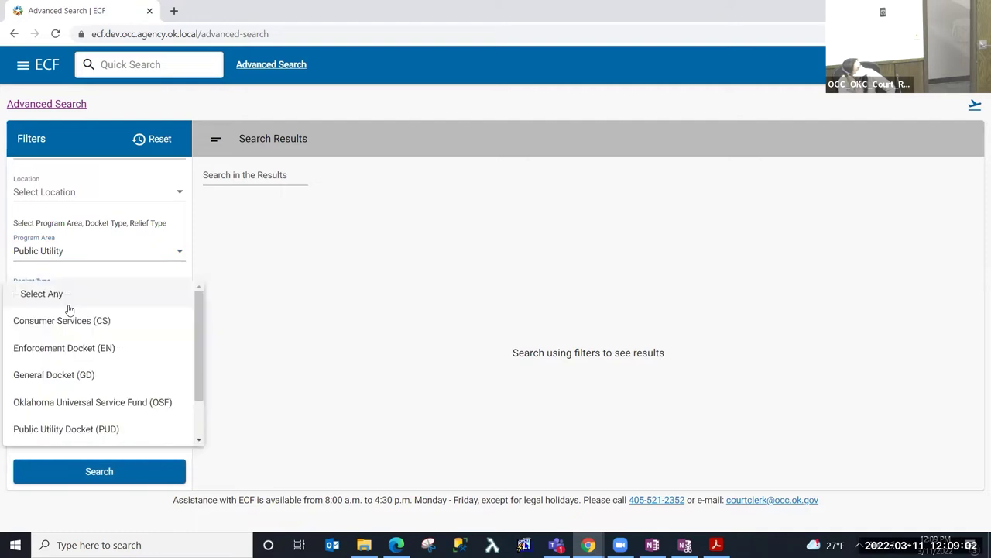
left_click(46, 431)
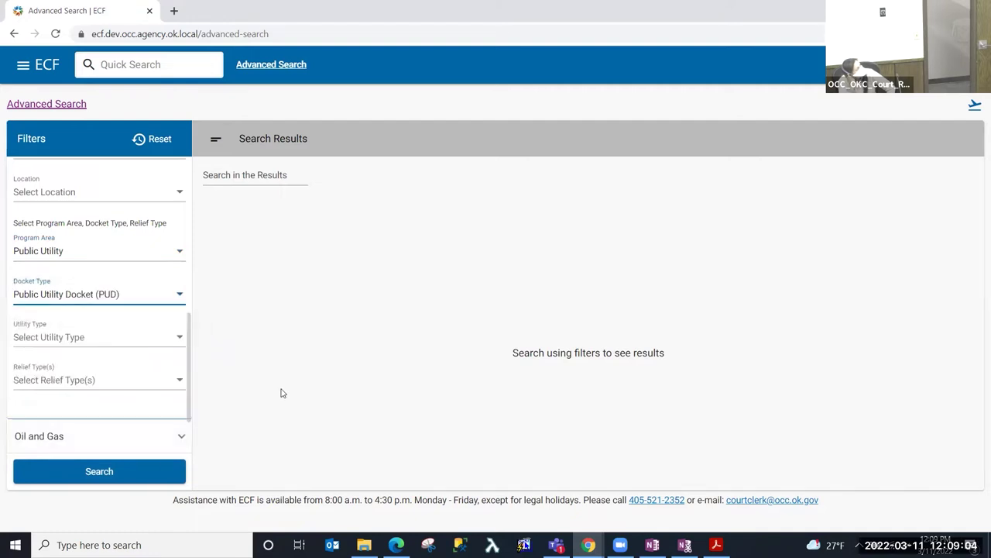
left_click(66, 340)
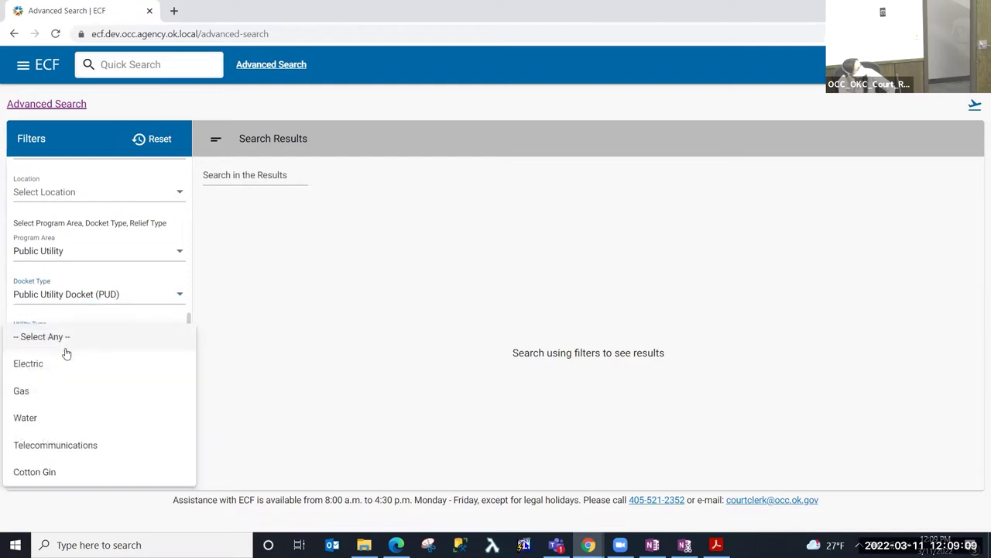
left_click(65, 364)
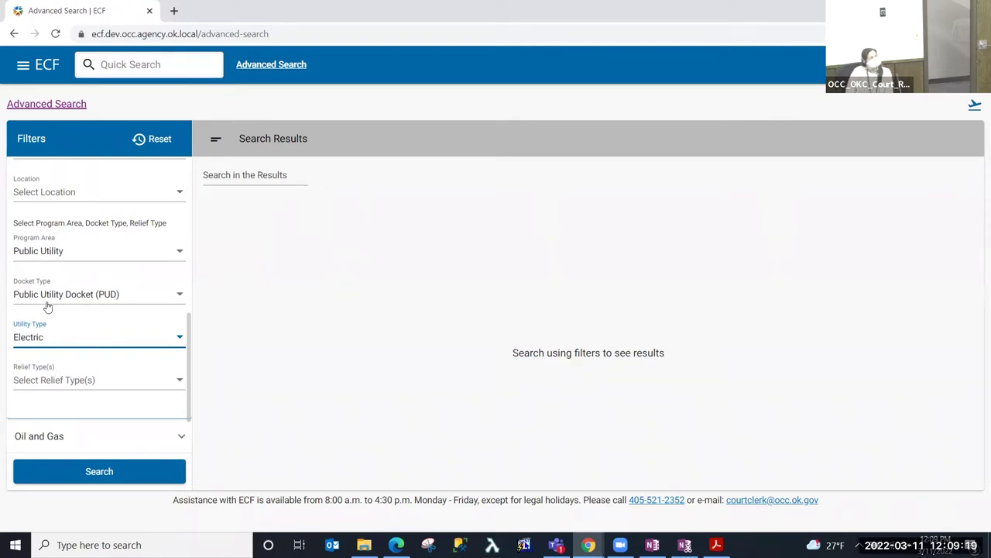
Search, then add the Rates - Adjustment relief type and search again for 7 cases
left_click(118, 484)
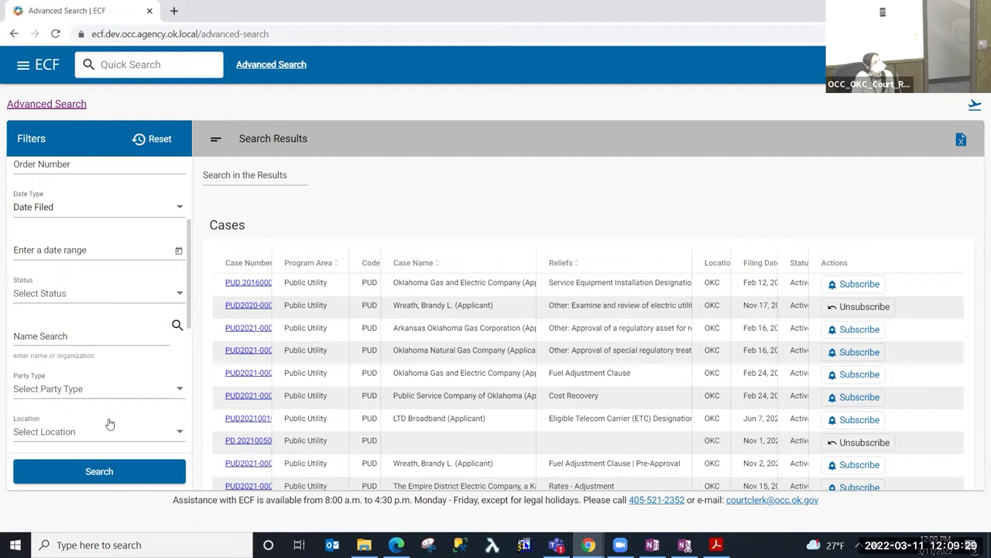
scroll(105, 417, "down", 2)
scroll(83, 417, "down", 1)
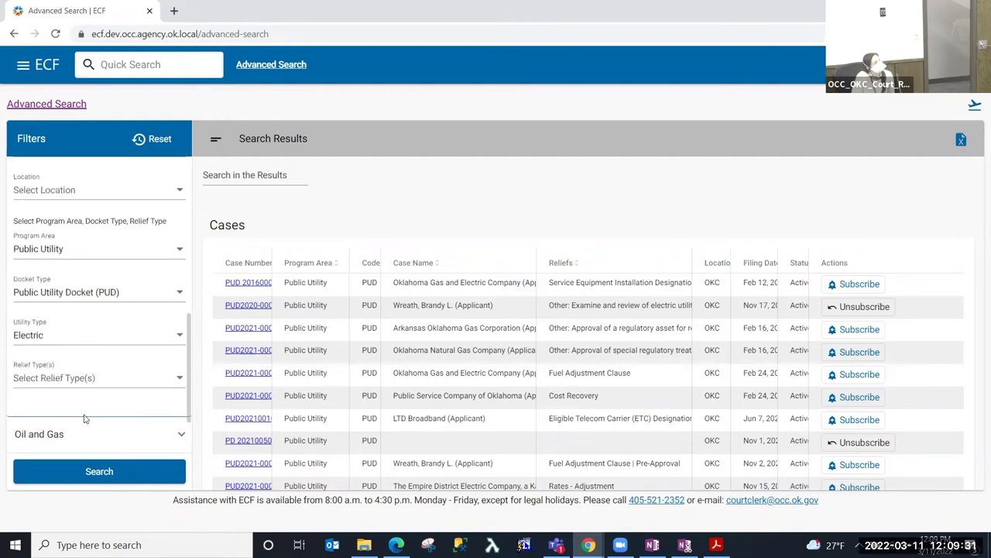
left_click(78, 380)
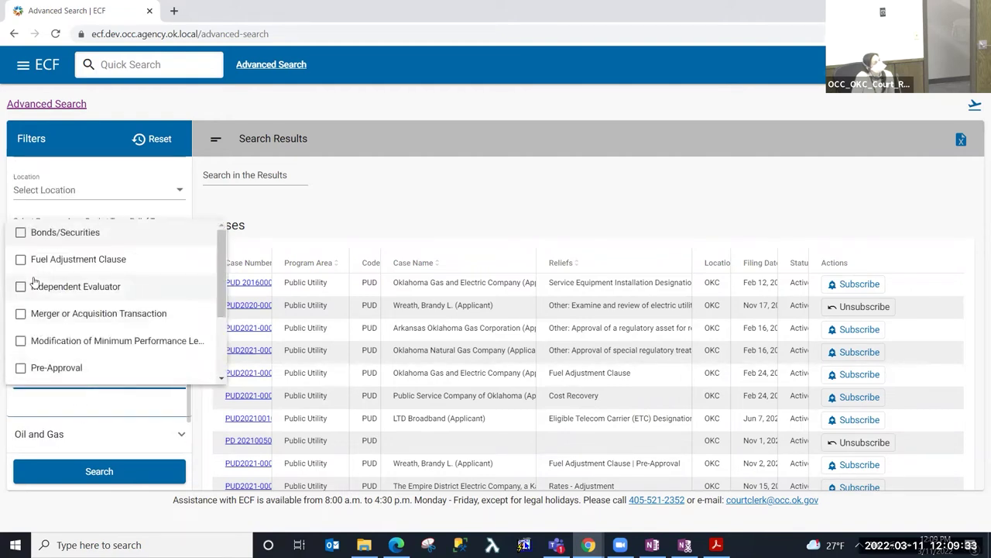
scroll(75, 338, "down", 1)
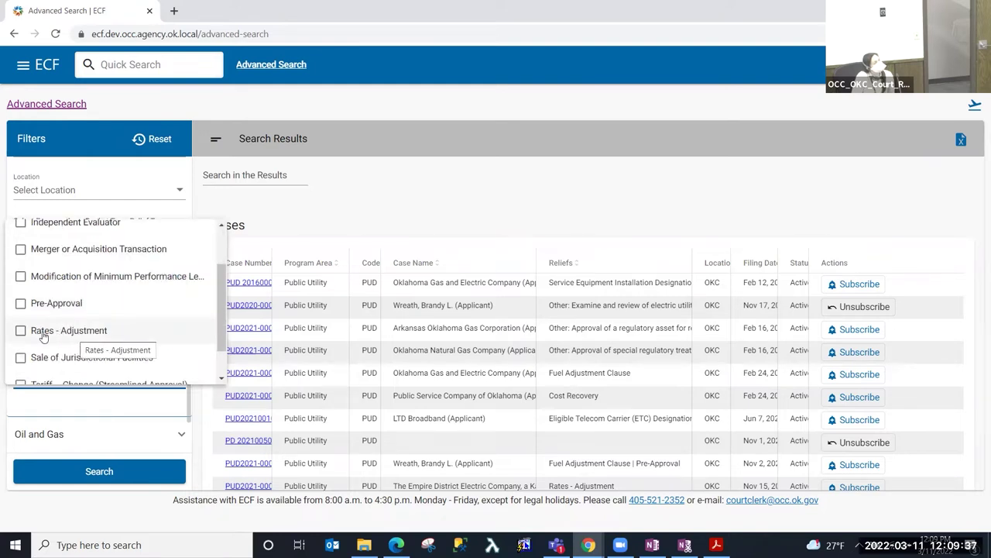
left_click(44, 336)
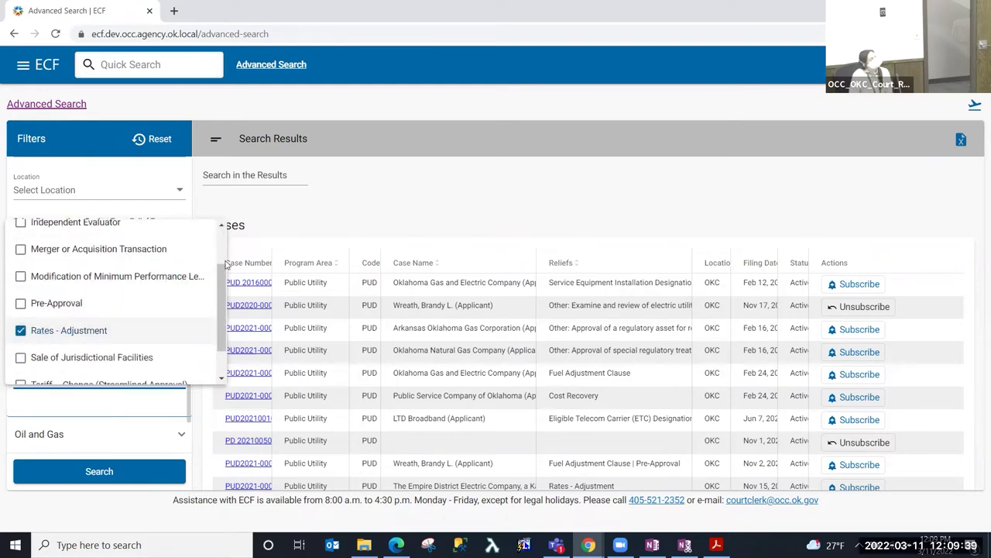
left_click(99, 476)
left_click(99, 475)
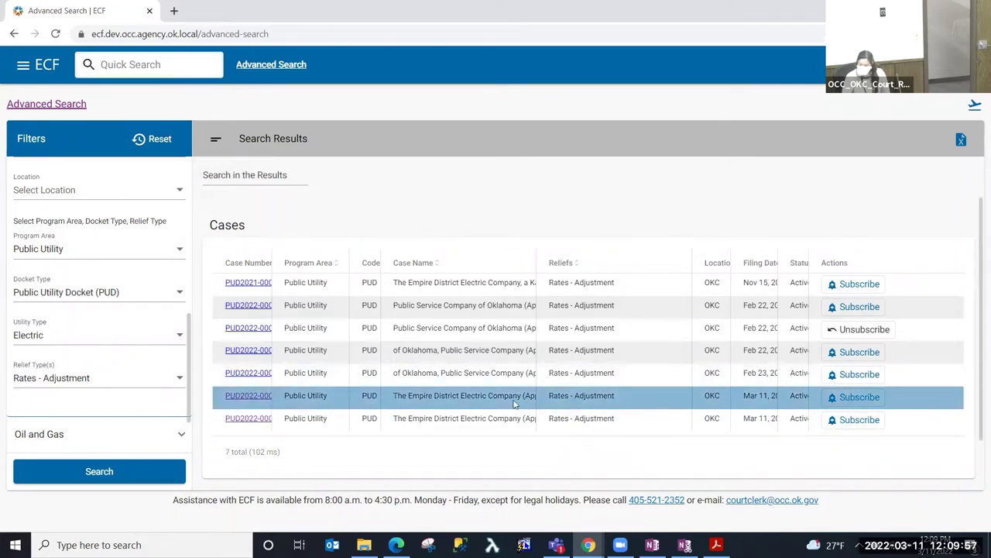
Collapse the Filters panel so the 7 Rates - Adjustment cases fill the page
left_click(215, 145)
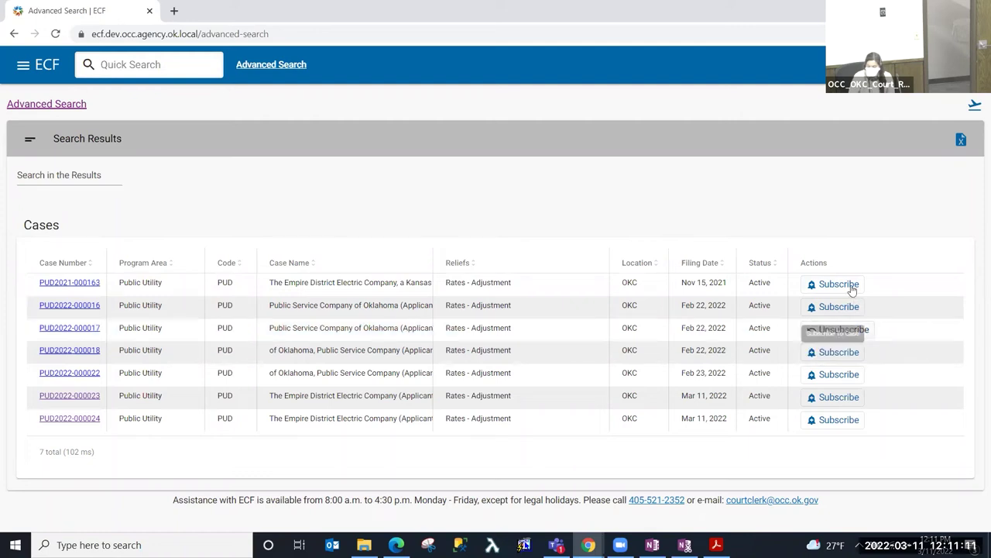
left_click(844, 331)
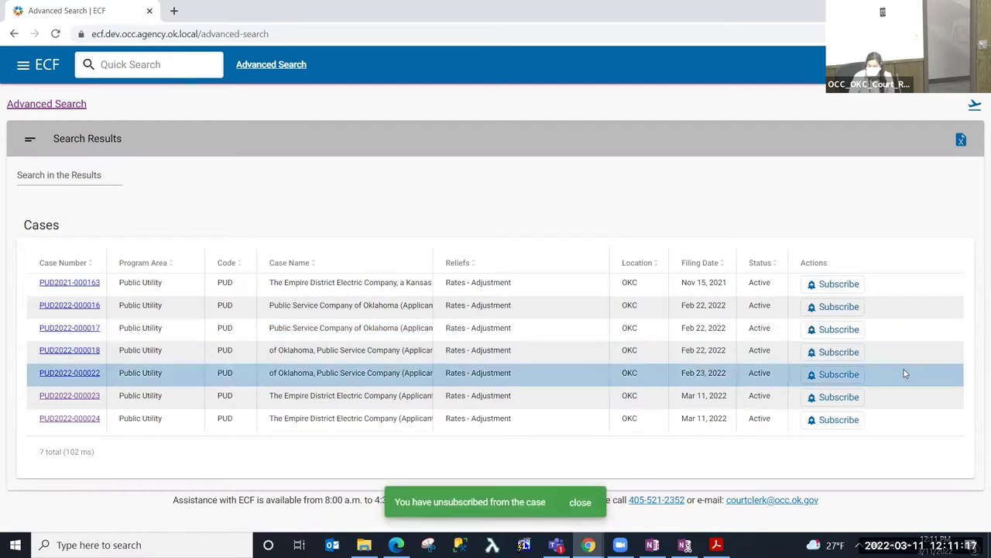
left_click(586, 502)
left_click(823, 287)
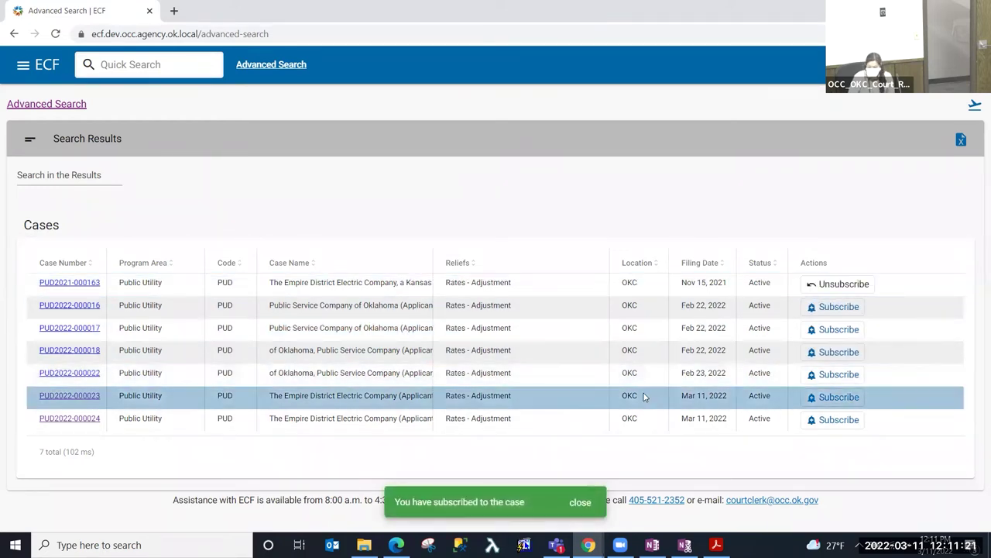
left_click(583, 503)
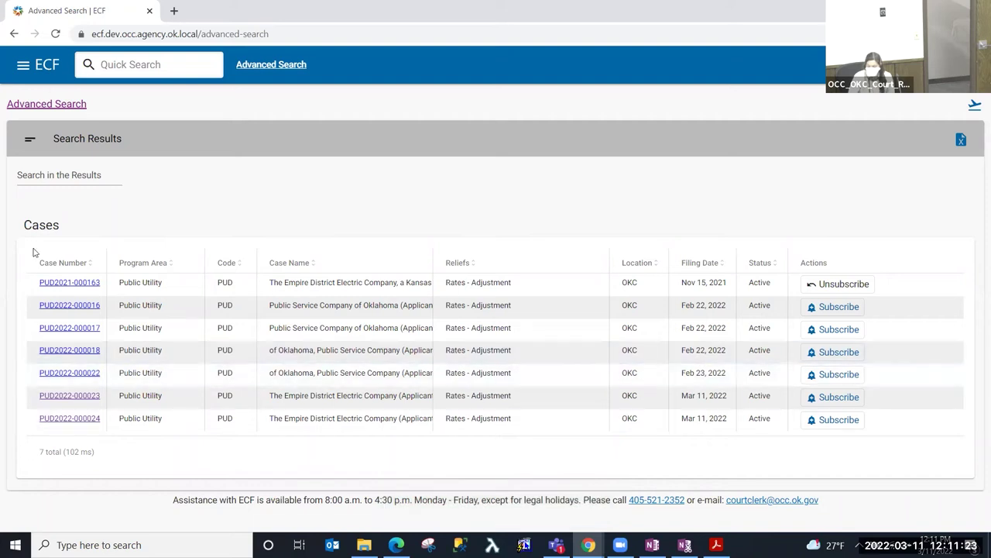
left_click(75, 288)
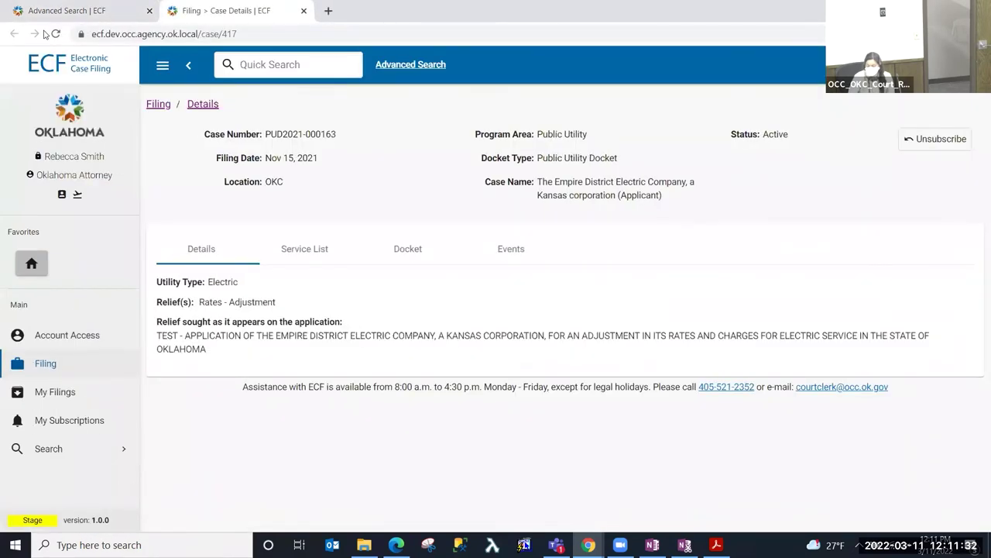
left_click(162, 65)
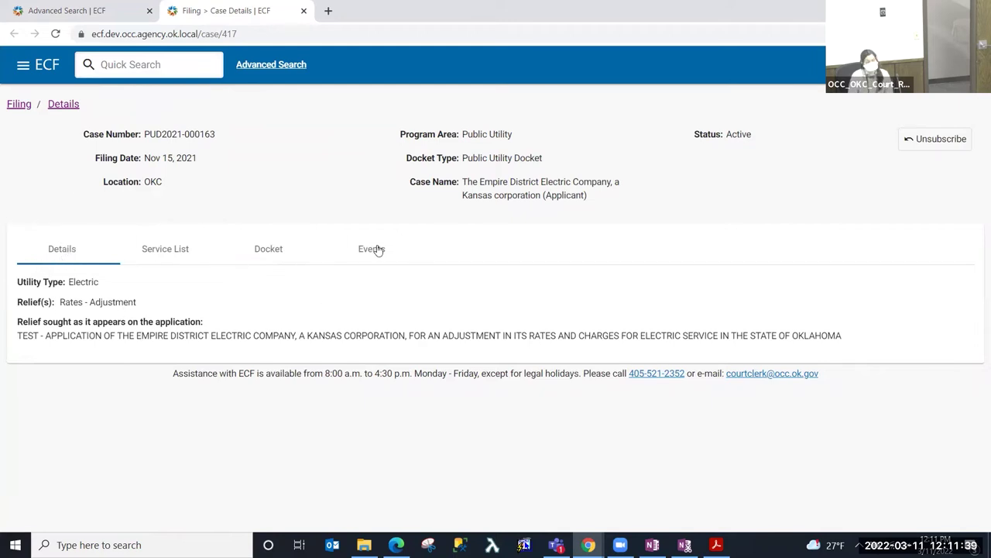
left_click(178, 248)
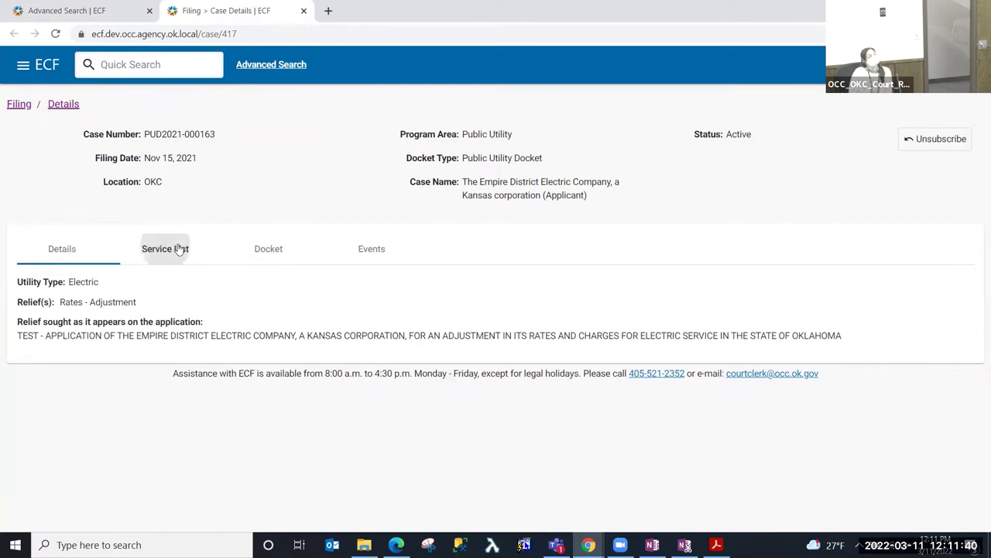
left_click(275, 249)
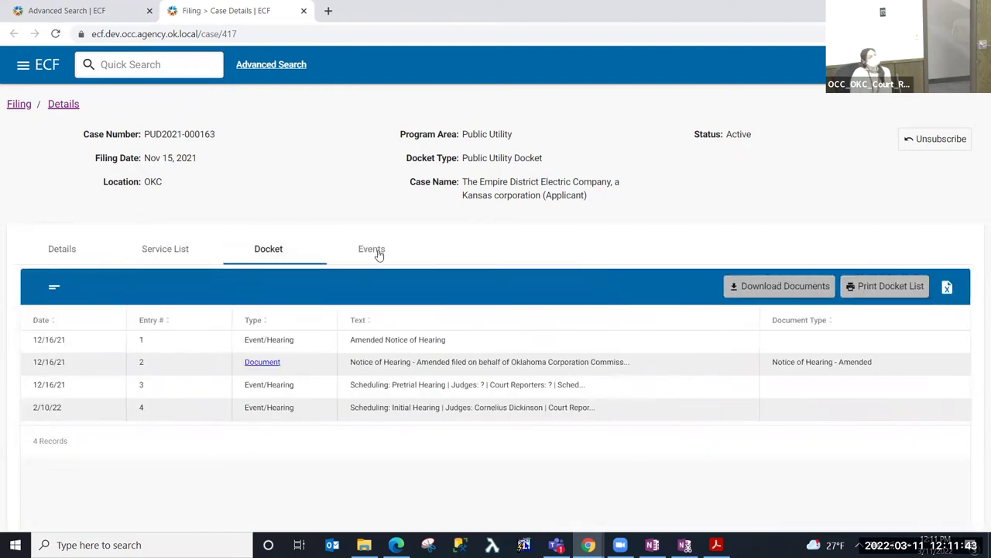
left_click(378, 251)
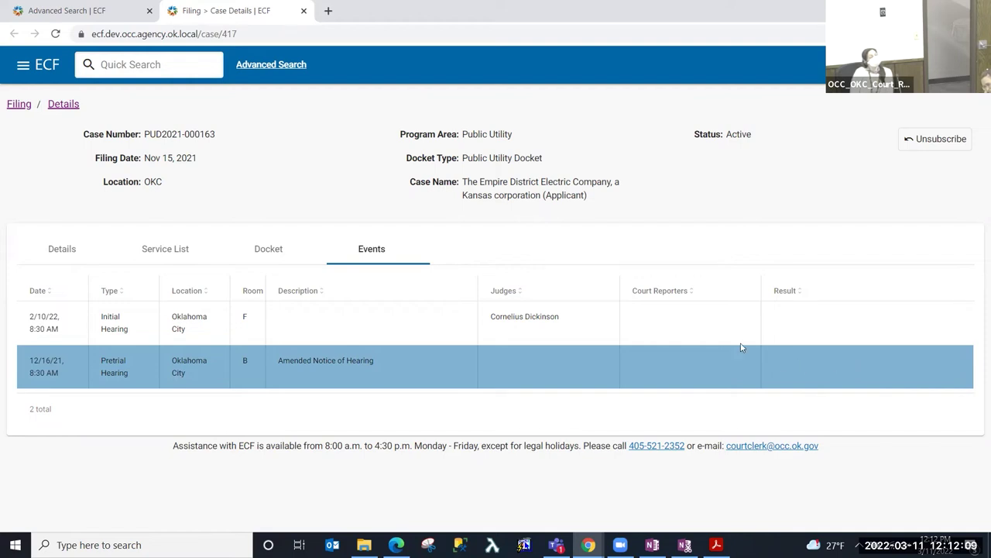
Back in Advanced Search, clear all filters and switch the Search Type to Document
left_click(62, 17)
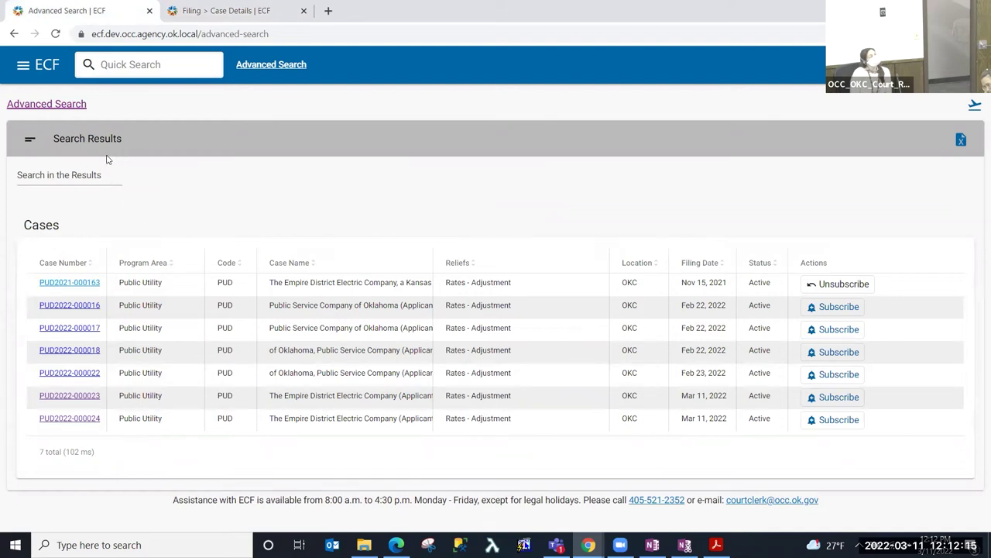
left_click(31, 138)
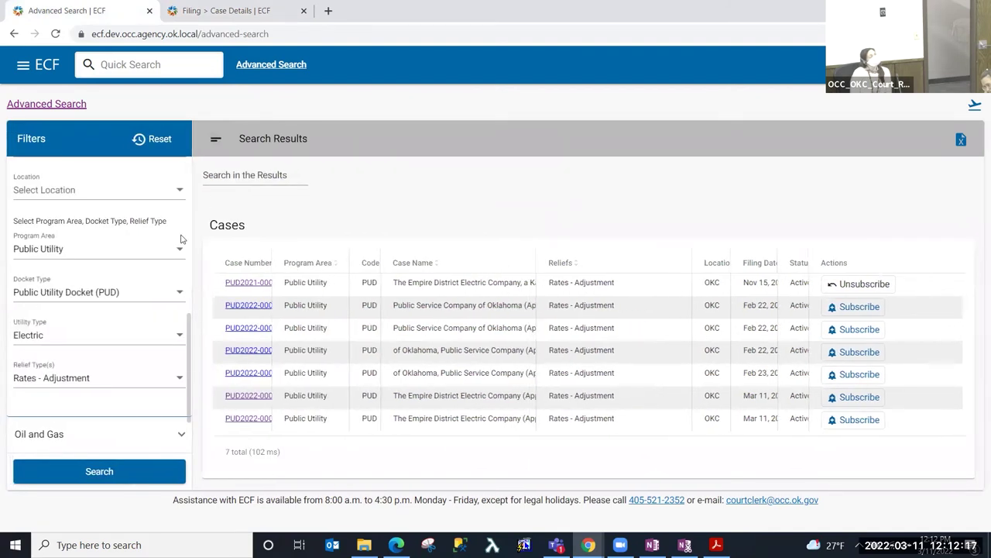
scroll(46, 217, "up", 6)
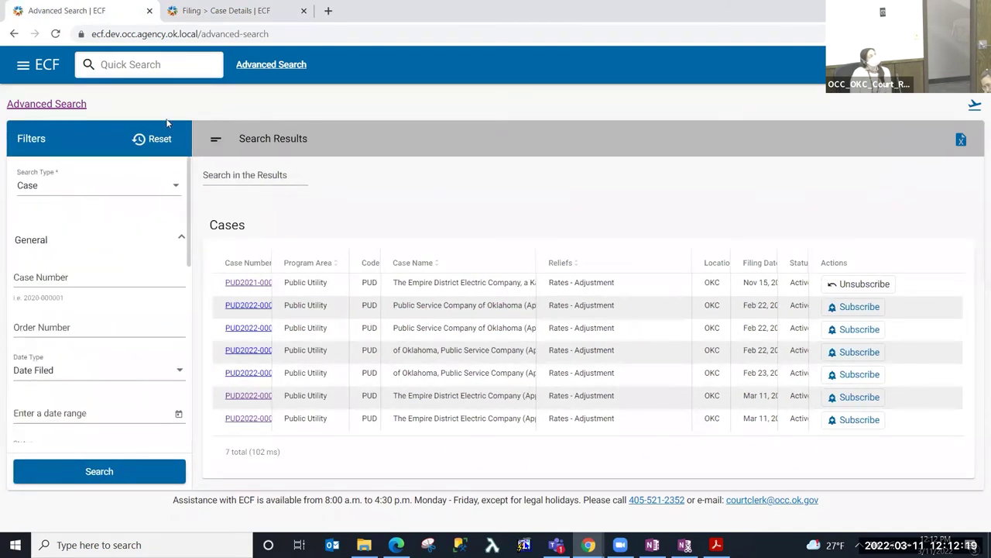
left_click(152, 142)
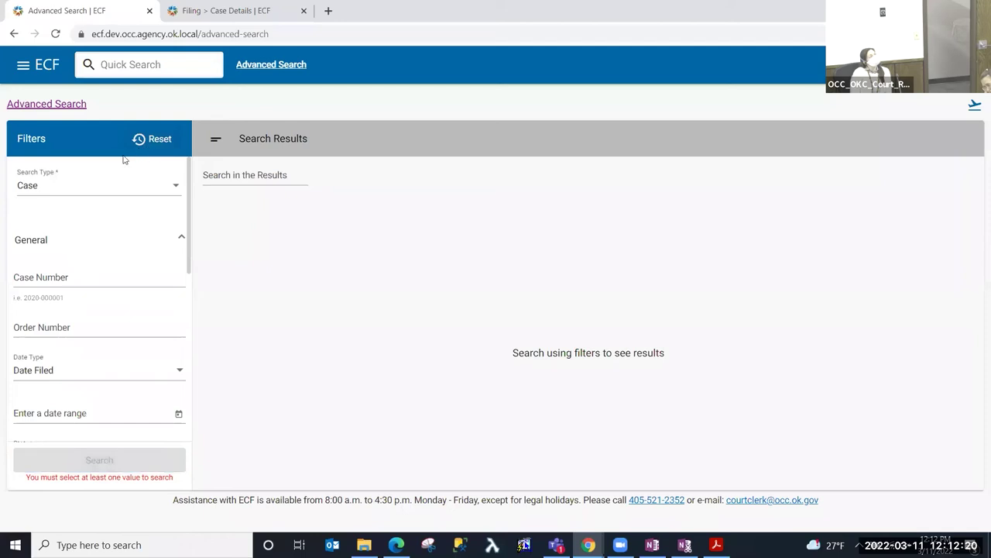
left_click(45, 193)
left_click(52, 214)
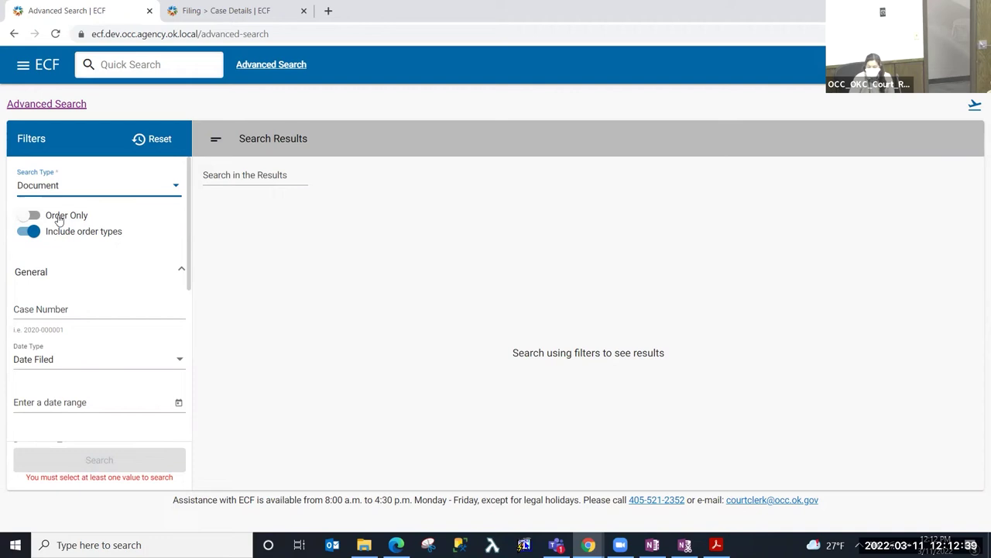
Leave Order Only off and turn on Include order types
left_click(32, 221)
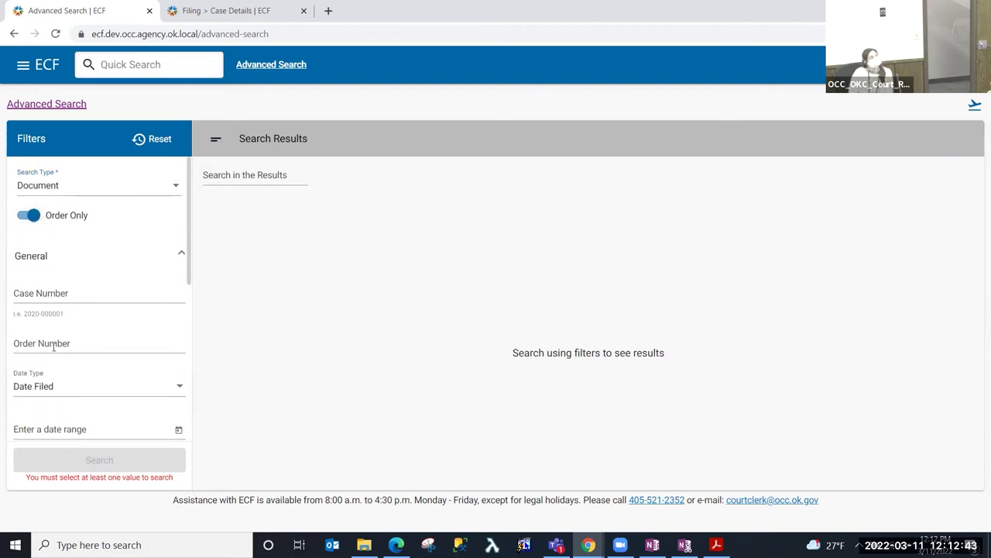
left_click(29, 216)
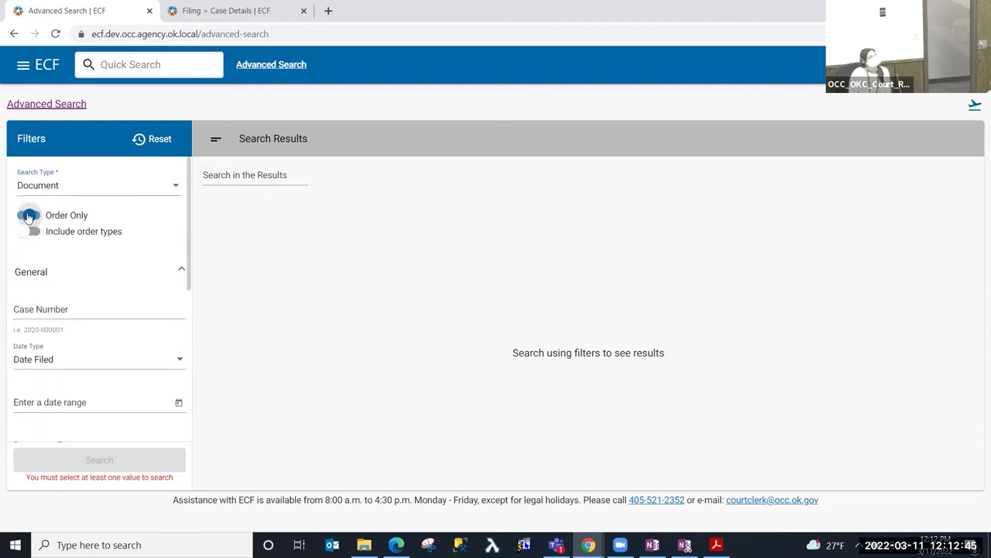
left_click(31, 231)
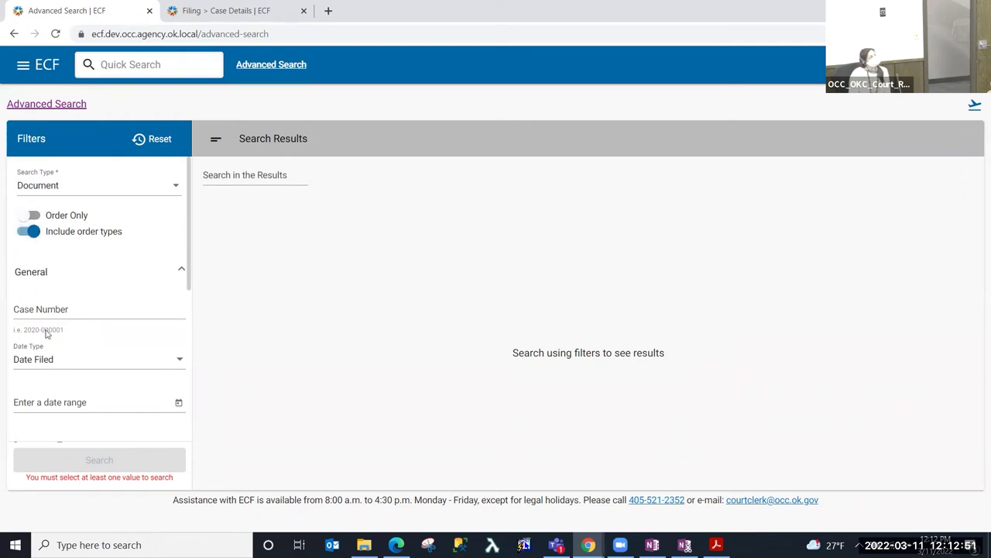
Filter documents by Public Utility, Public Utility Docket (PUD) and Electric, then run the search
scroll(77, 372, "down", 3)
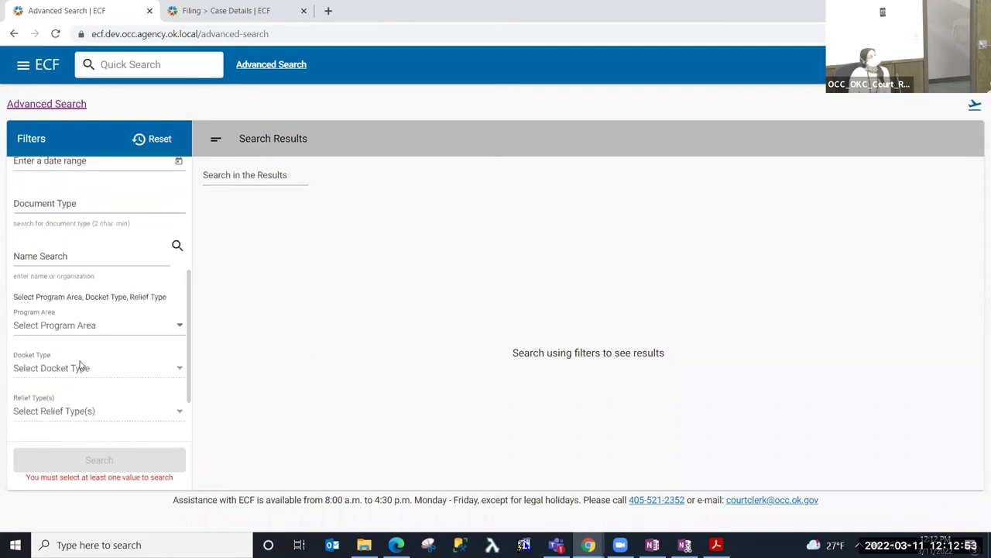
scroll(80, 364, "down", 1)
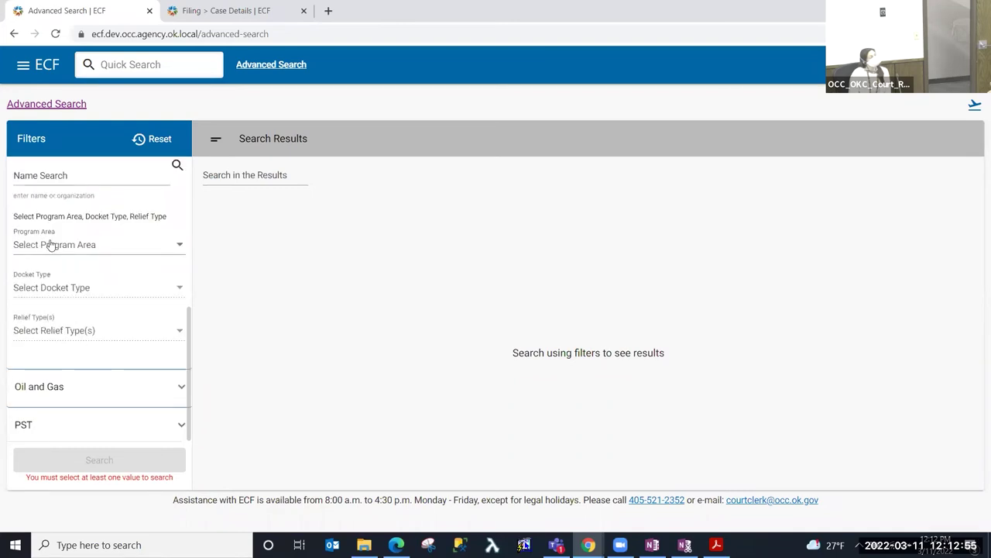
left_click(50, 245)
left_click(55, 360)
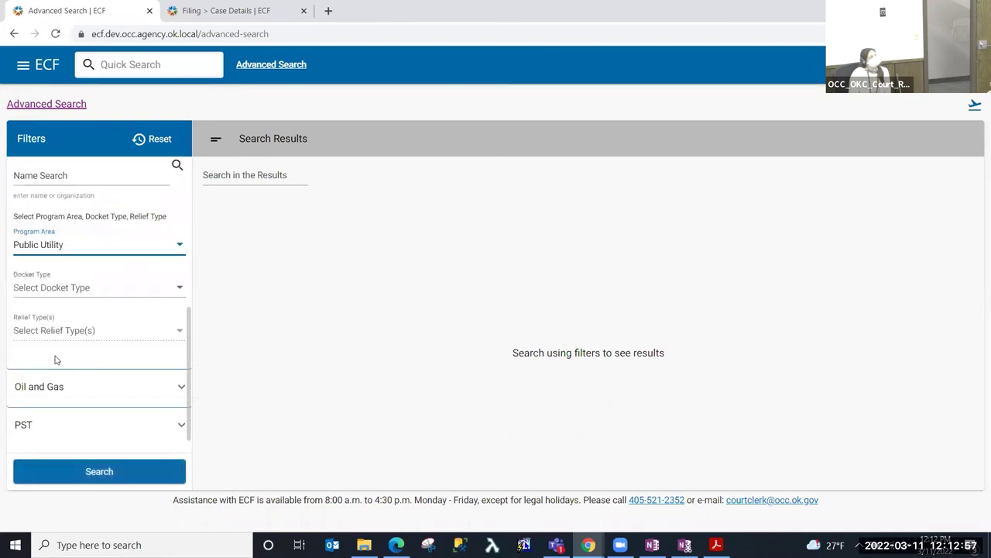
left_click(59, 288)
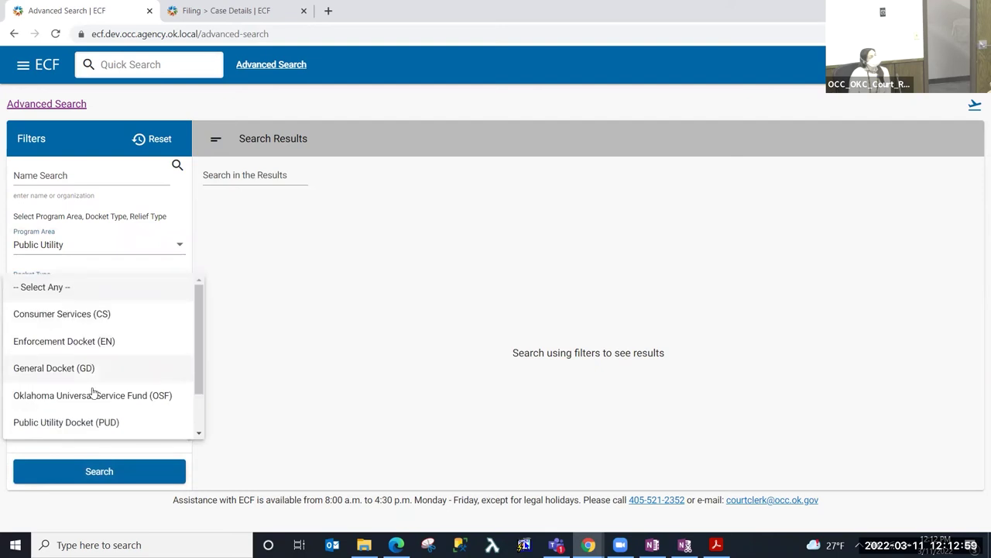
left_click(100, 425)
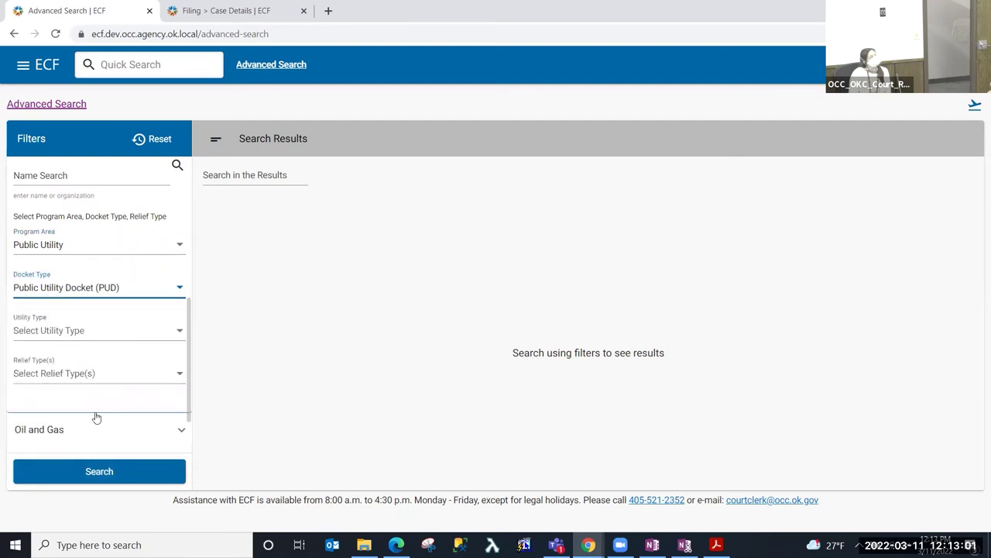
scroll(44, 304, "down", 1)
left_click(46, 284)
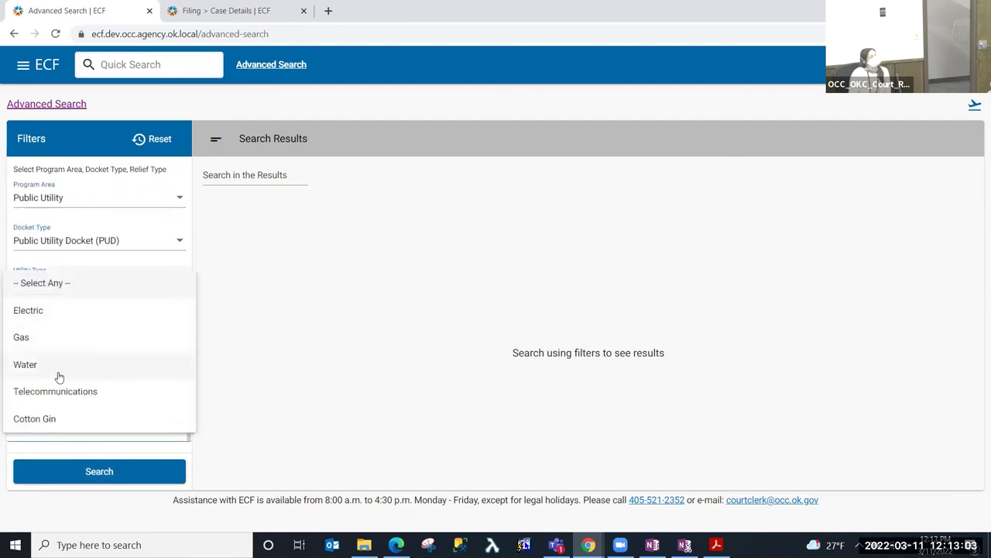
left_click(55, 322)
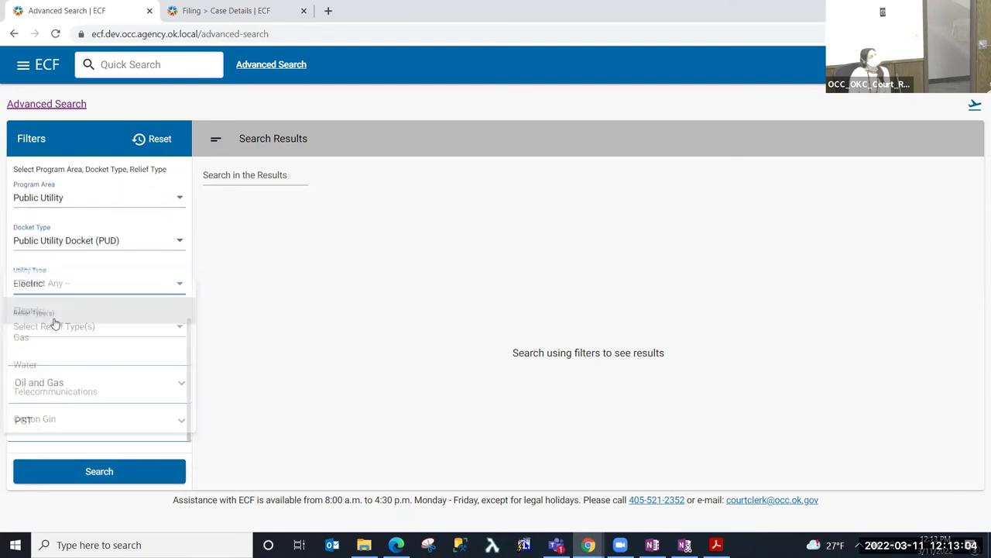
left_click(106, 473)
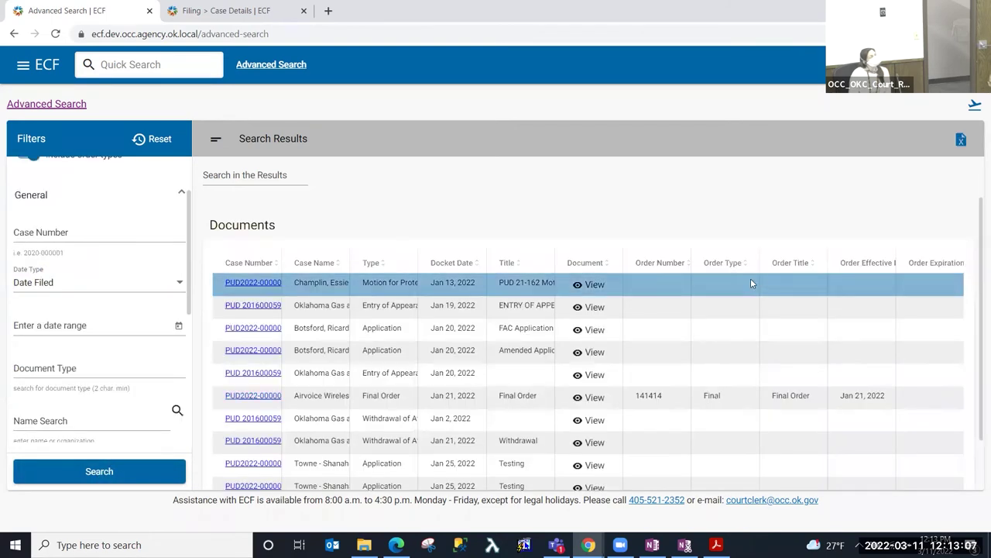
Add the Rates - Adjustment relief filter, search for 14 results, and hide the Filters panel
left_click(215, 143)
scroll(327, 209, "down", 2)
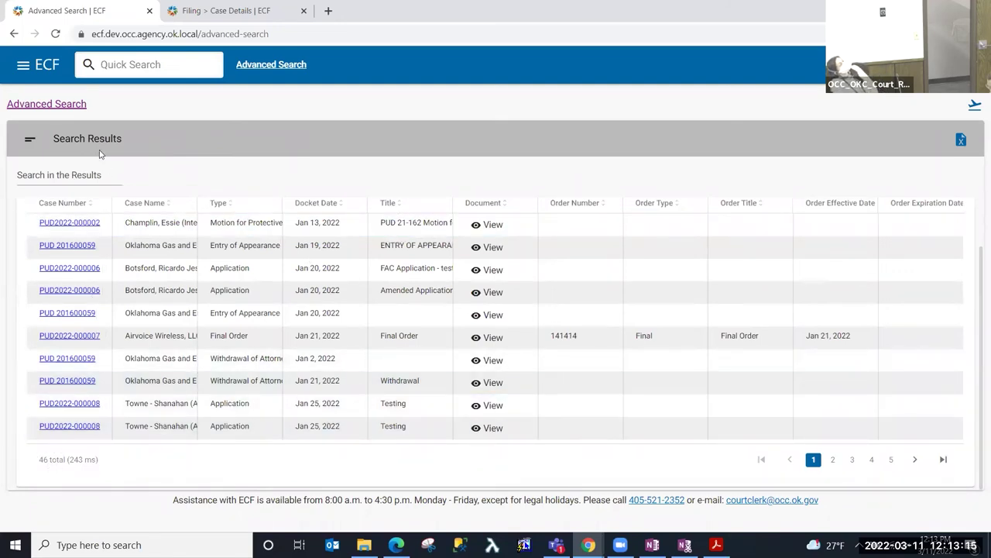
left_click(31, 141)
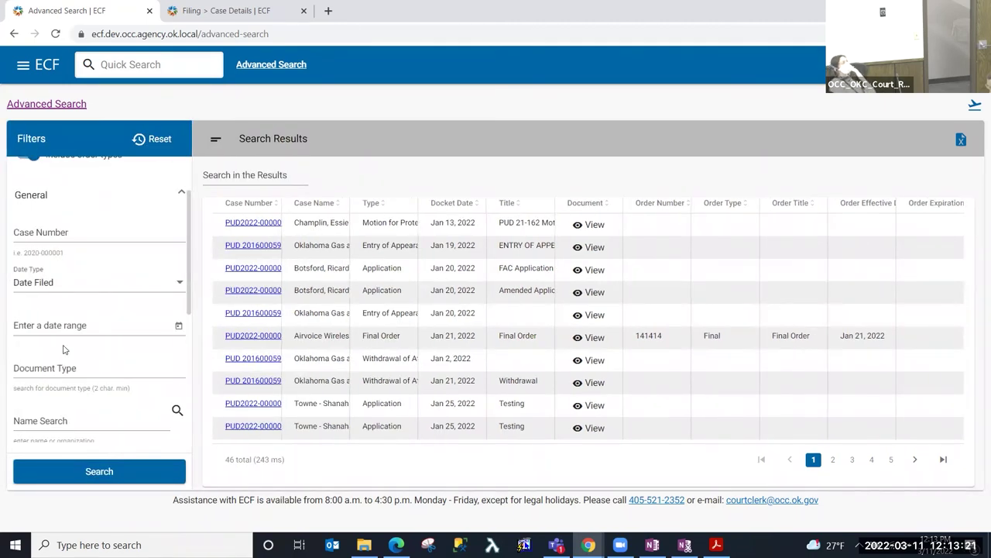
scroll(64, 349, "down", 1)
scroll(64, 349, "down", 3)
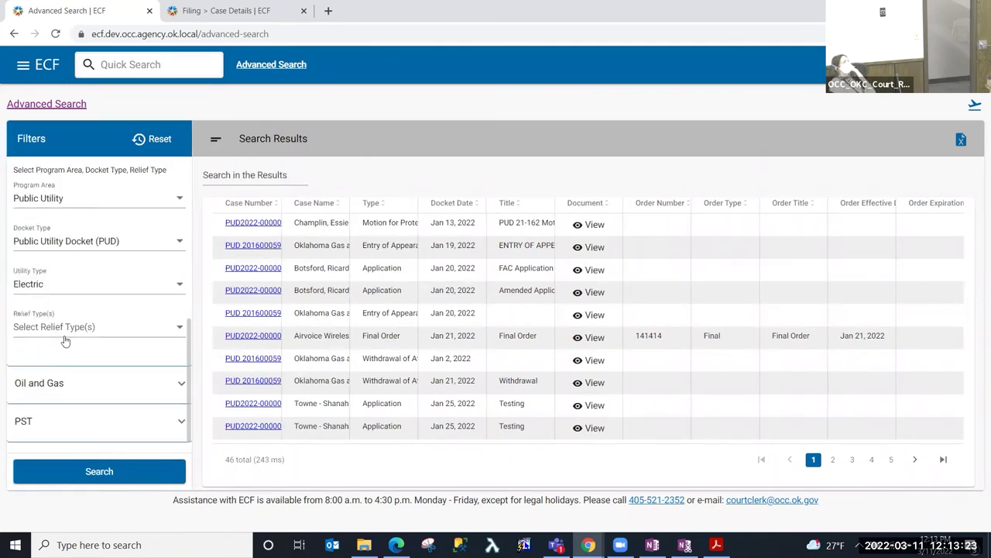
left_click(64, 339)
scroll(65, 437, "down", 2)
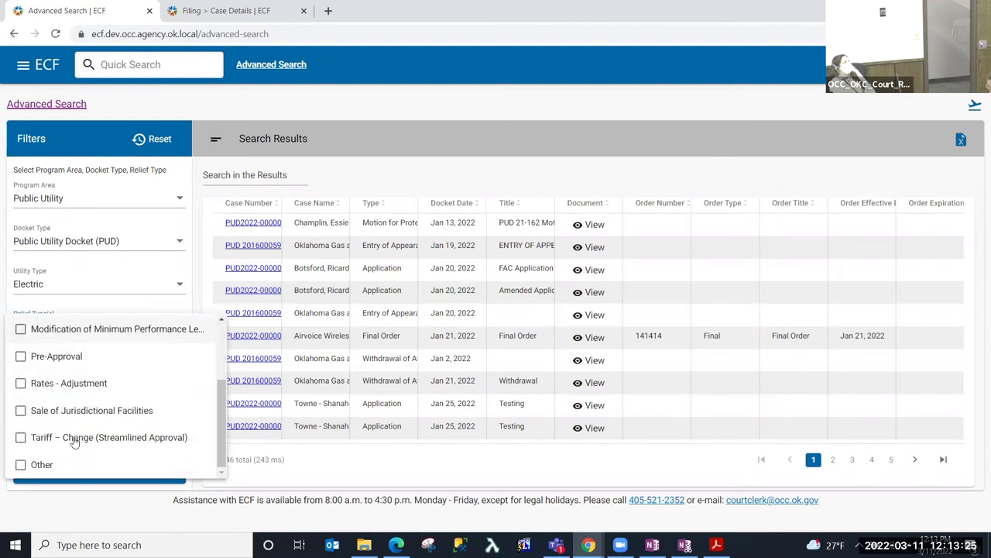
left_click(31, 382)
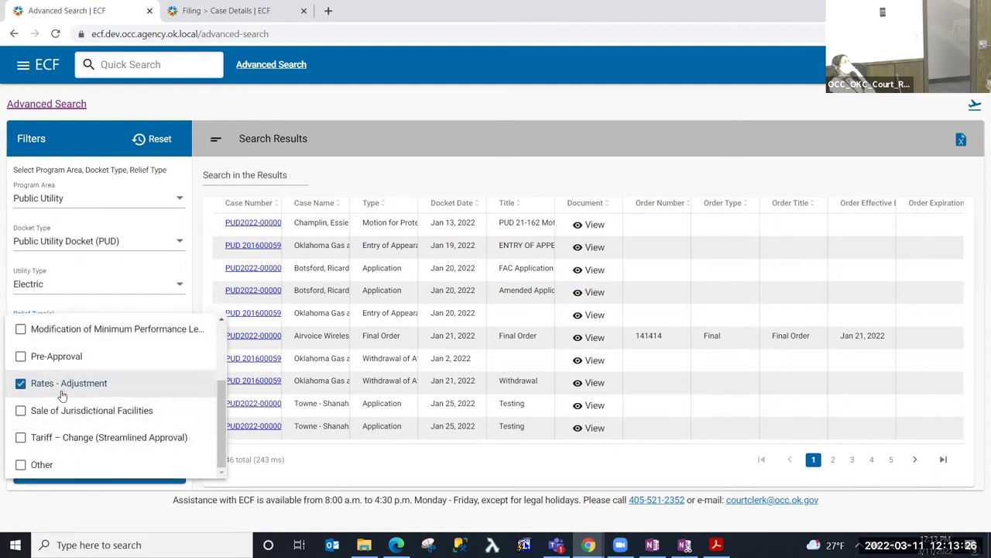
left_click(314, 462)
left_click(116, 473)
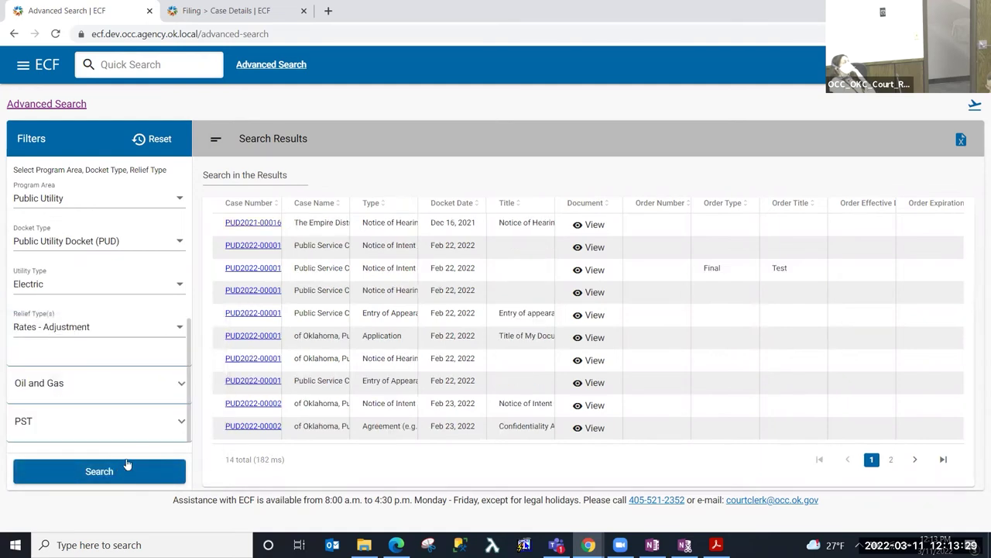
left_click(216, 140)
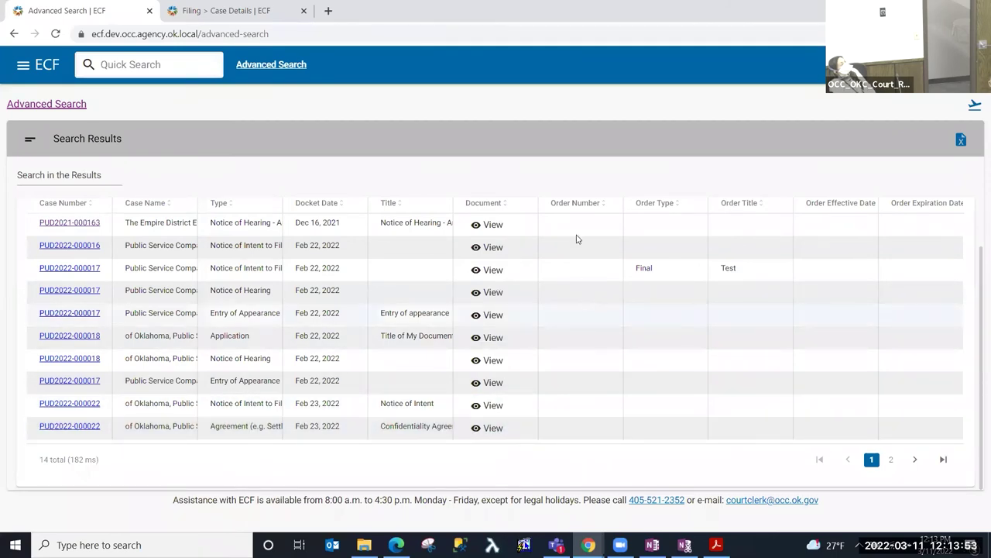
Select the Notice of Intent to File result and show page 2, listing the four Mar 11, 2022 filings
left_click(567, 275)
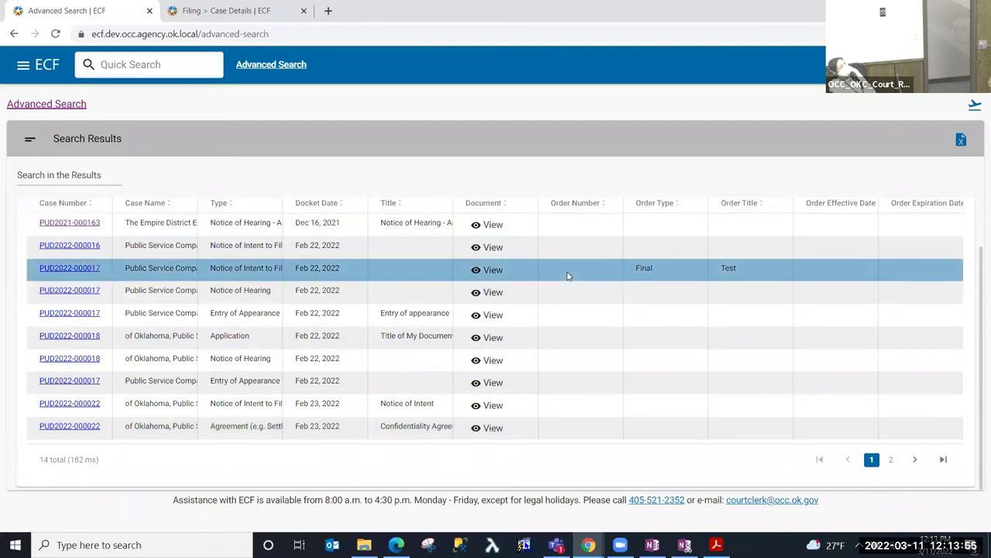
left_click(891, 460)
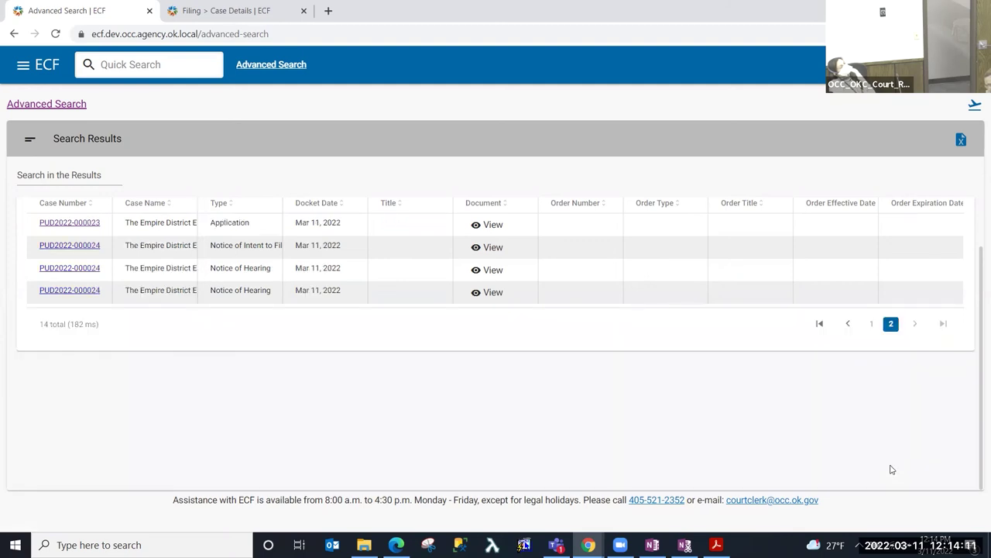
left_click(872, 325)
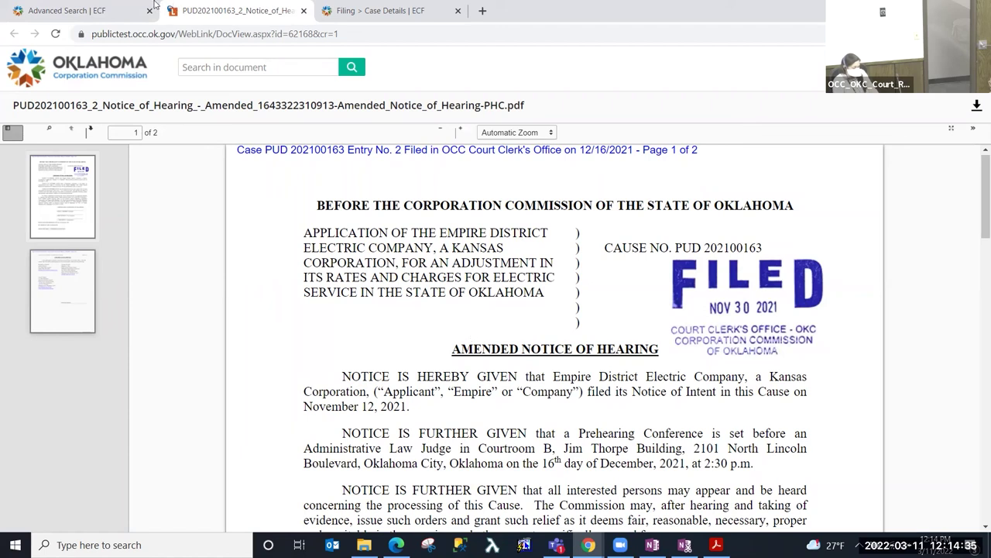
left_click(72, 13)
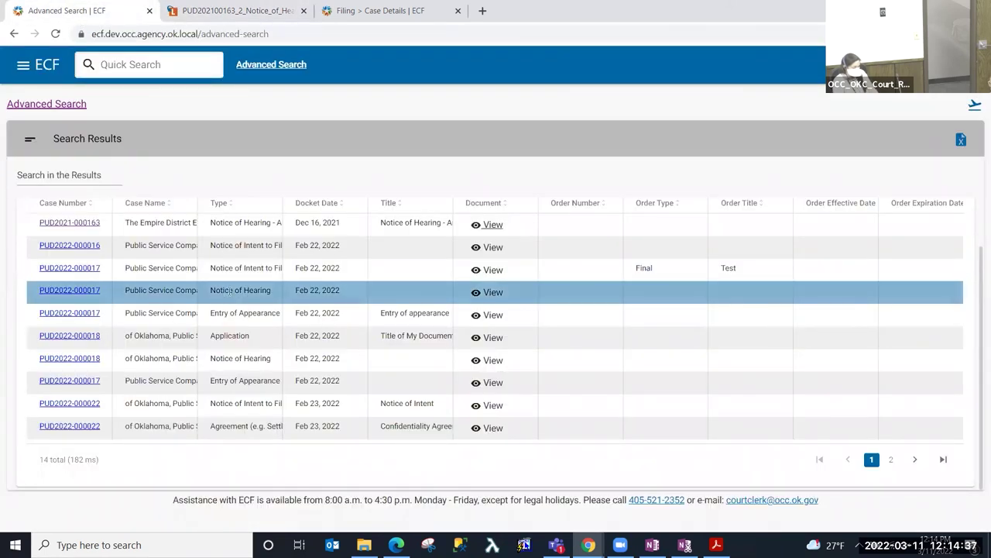
left_click(76, 223)
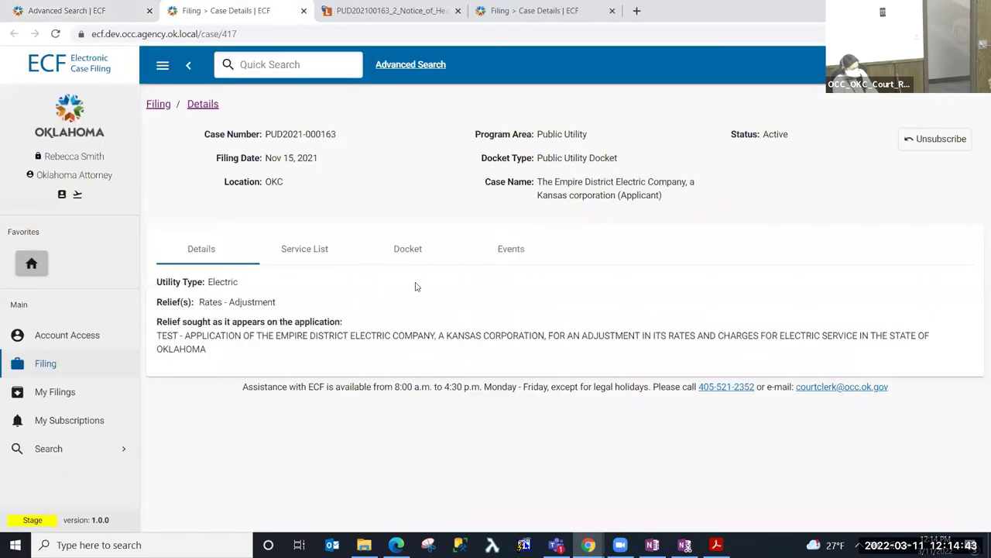
left_click(160, 65)
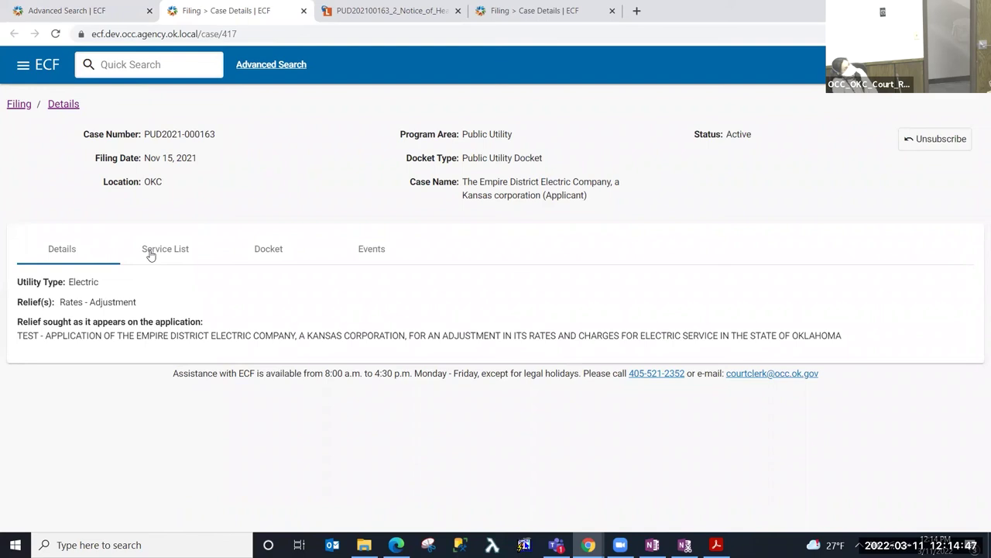
left_click(151, 256)
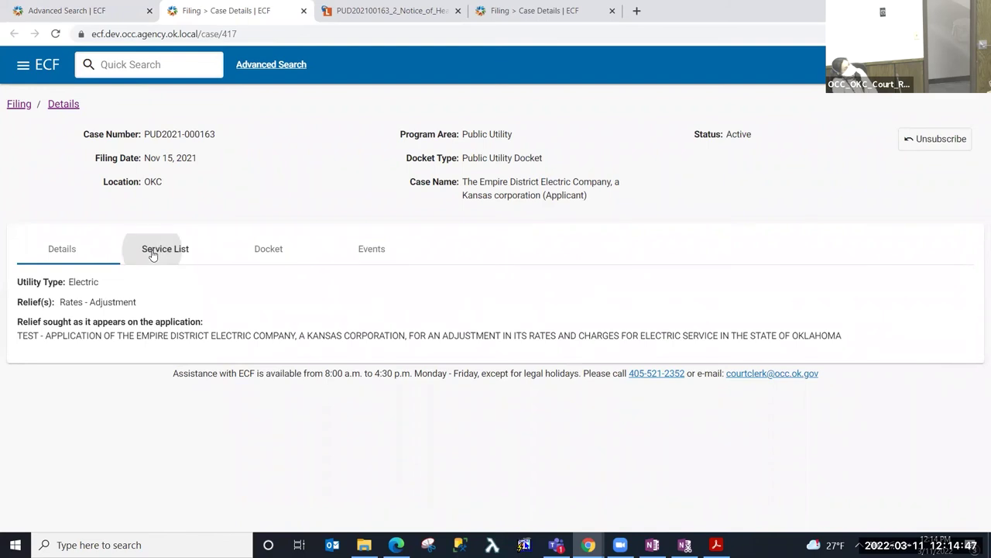
left_click(256, 257)
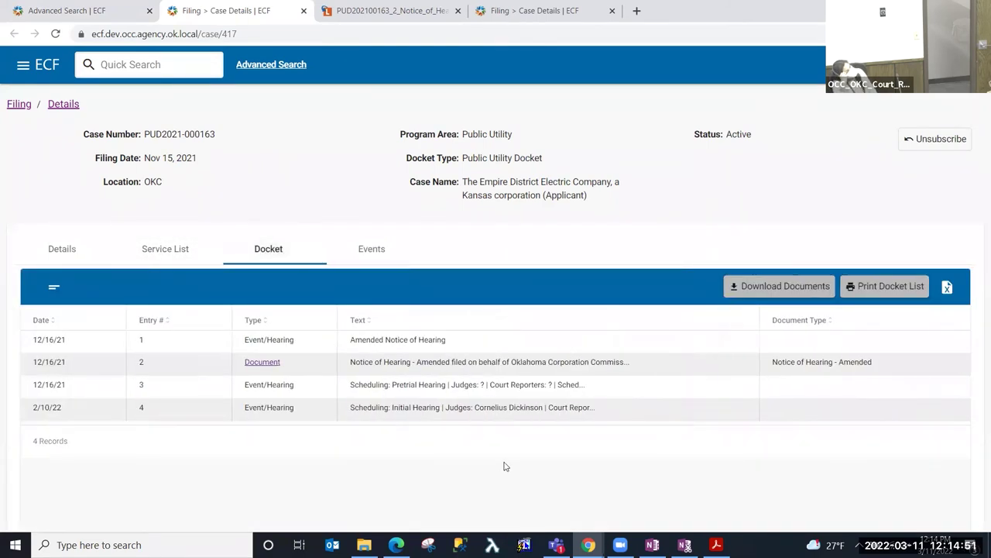